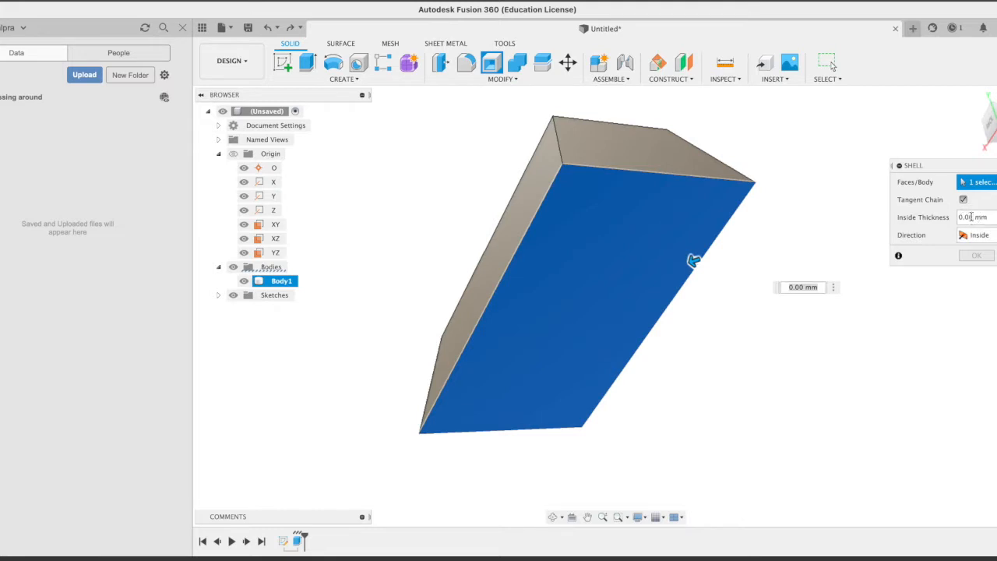
# Step: Shell the tapered block through its selected large face with an inside thickness of 1.50 mm
pyautogui.moveTo(691, 263)
pyautogui.mouseDown()
pyautogui.moveTo(662, 268)
pyautogui.moveTo(683, 261)
pyautogui.mouseUp()
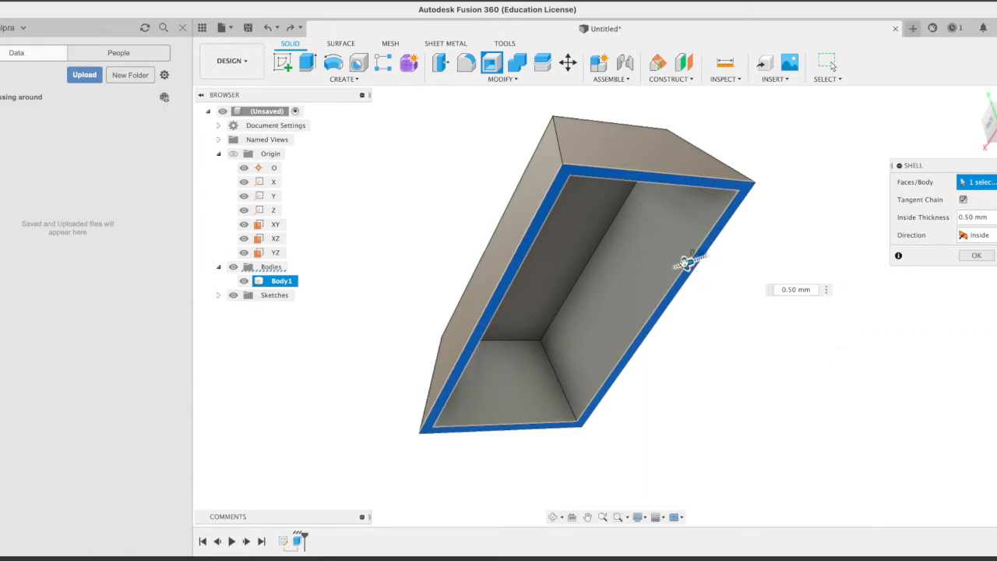
pyautogui.moveTo(685, 262); pyautogui.dragTo(670, 268)
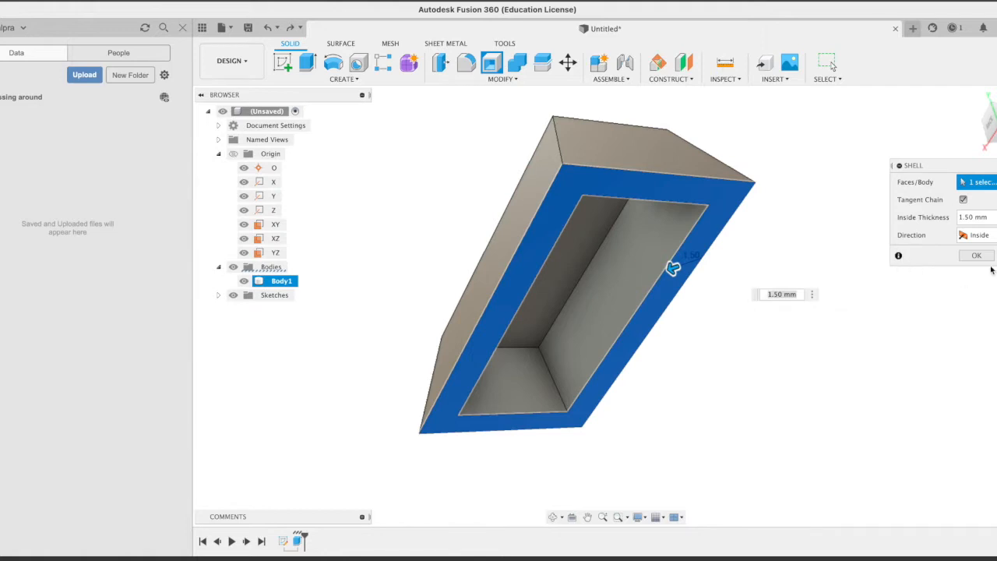
pyautogui.click(976, 256)
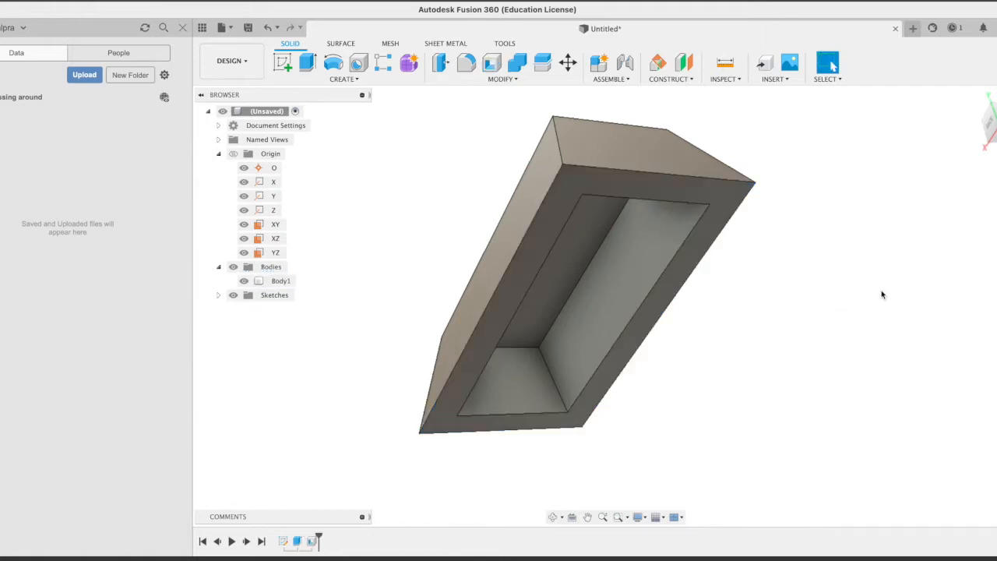
# Step: Sketch a small rectangle on the closed face opposite the shelled opening of the tapered block and finish the sketch
pyautogui.moveTo(874, 295)
pyautogui.keyDown('shift'); pyautogui.mouseDown(button='middle')
pyautogui.moveTo(784, 303)
pyautogui.moveTo(838, 258)
pyautogui.moveTo(777, 299)
pyautogui.mouseUp(button='middle'); pyautogui.keyUp('shift')
pyautogui.click(283, 63)
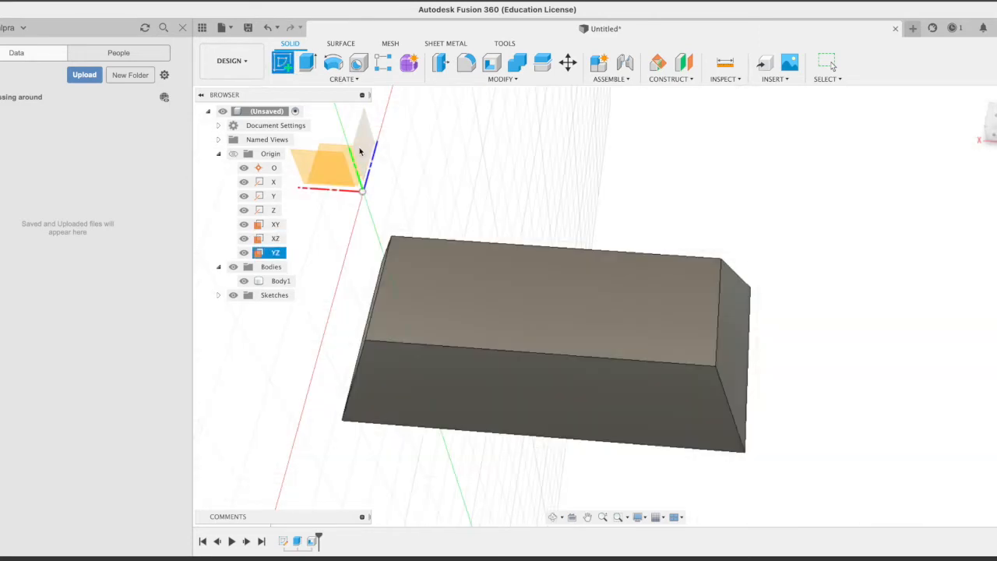
pyautogui.click(460, 296)
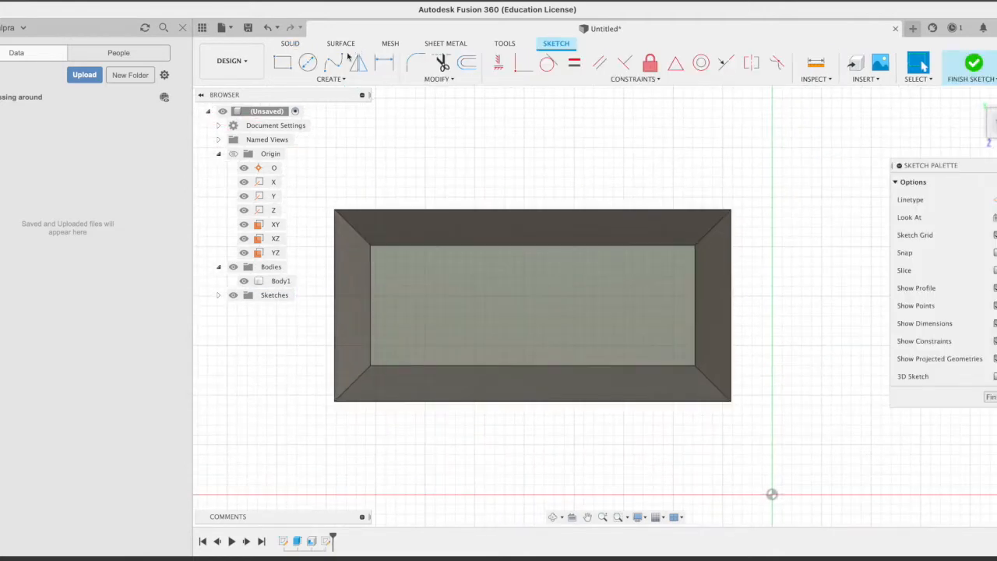
pyautogui.click(282, 62)
pyautogui.click(428, 277)
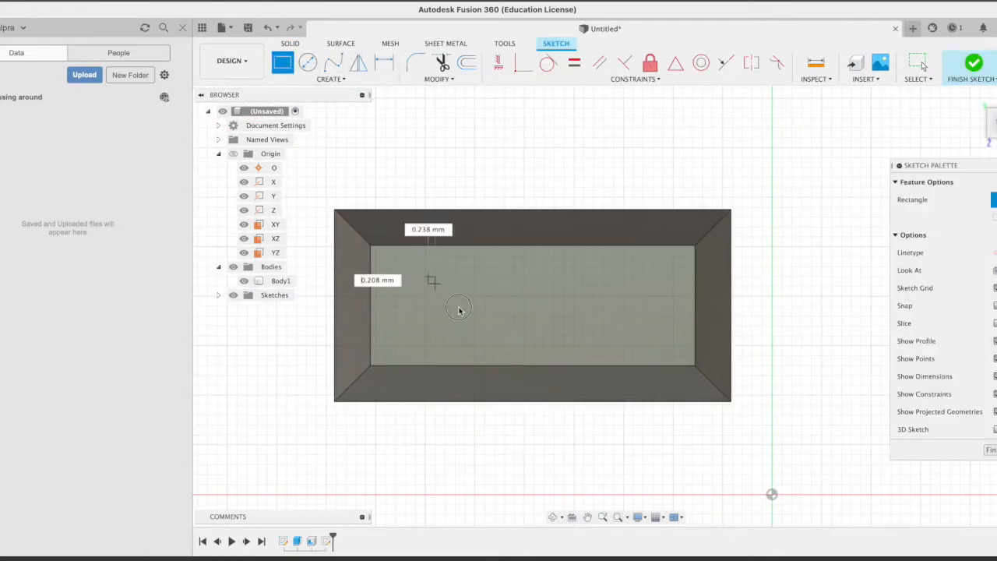
pyautogui.click(514, 335)
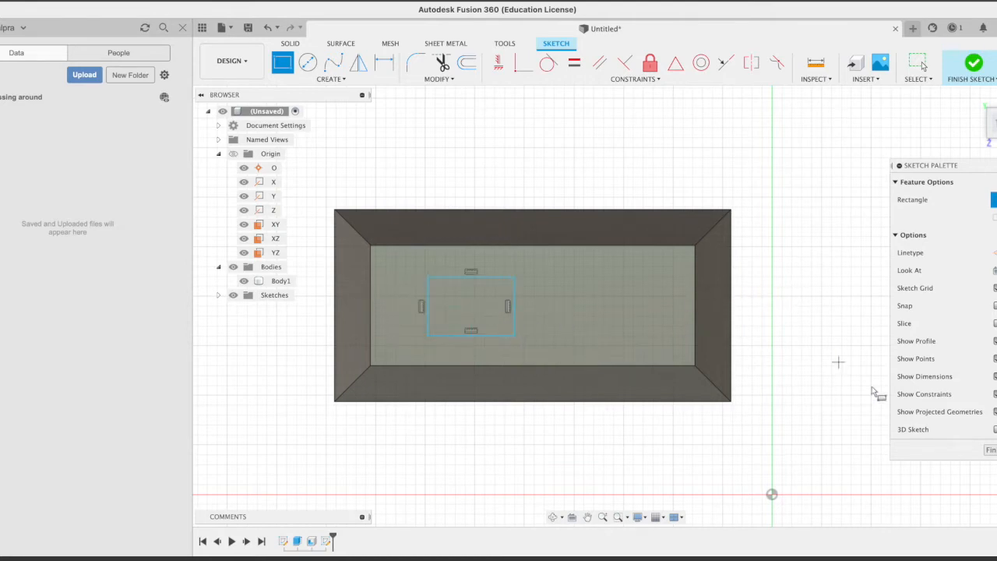
pyautogui.click(988, 450)
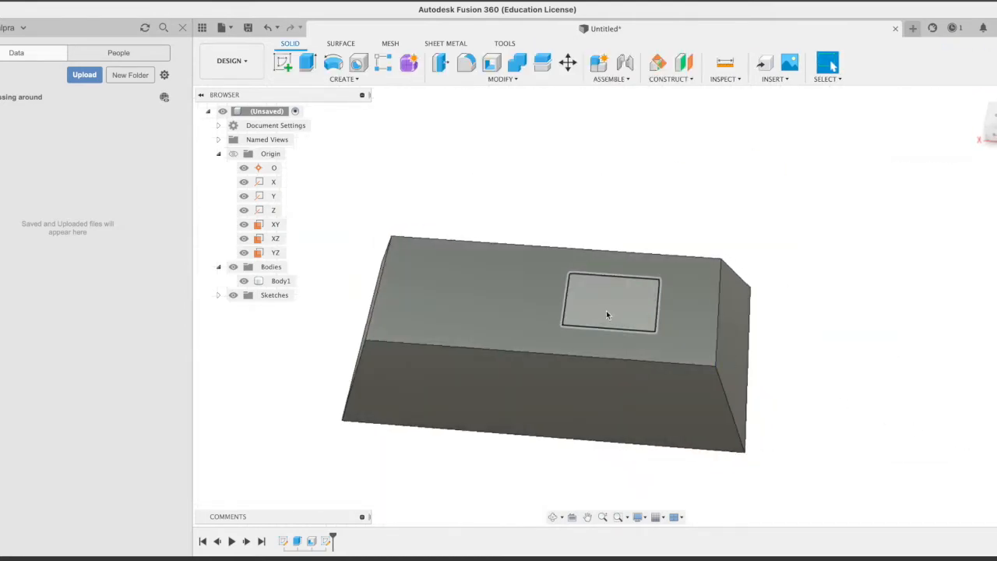
# Step: Extrude the small rectangle 7 mm outward from the block's face with the Join operation
pyautogui.click(310, 61)
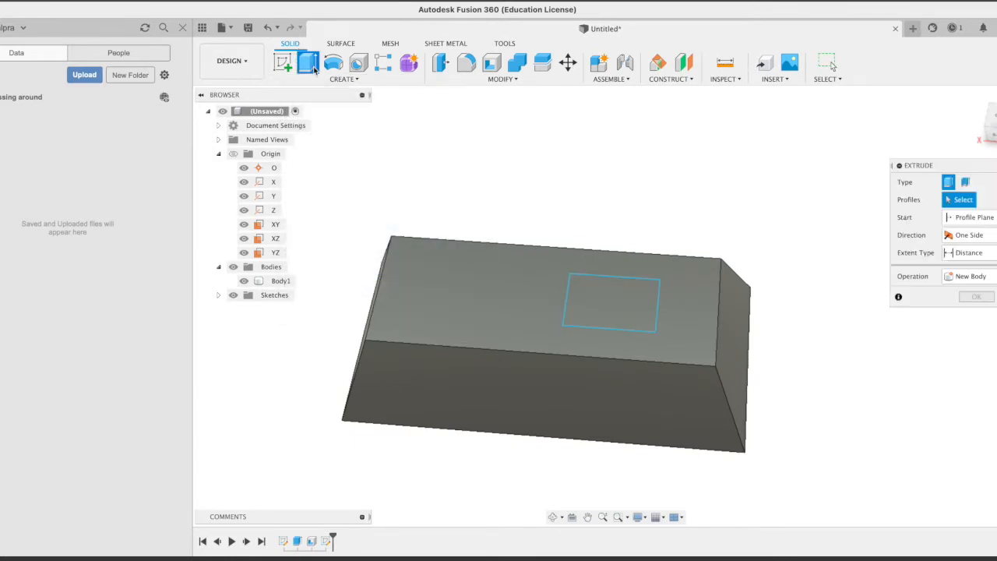
pyautogui.click(626, 299)
pyautogui.moveTo(618, 300); pyautogui.dragTo(608, 205)
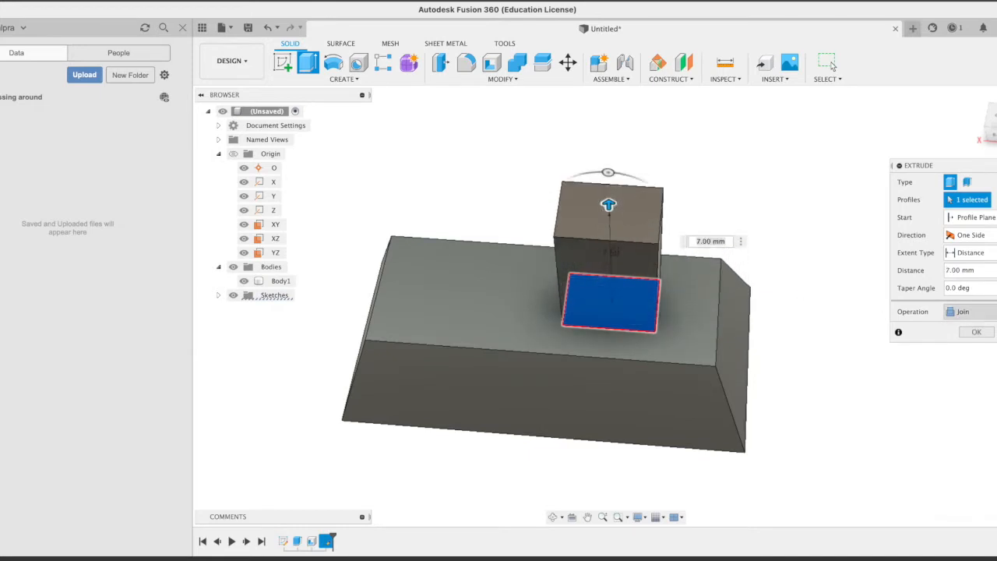
pyautogui.click(966, 312)
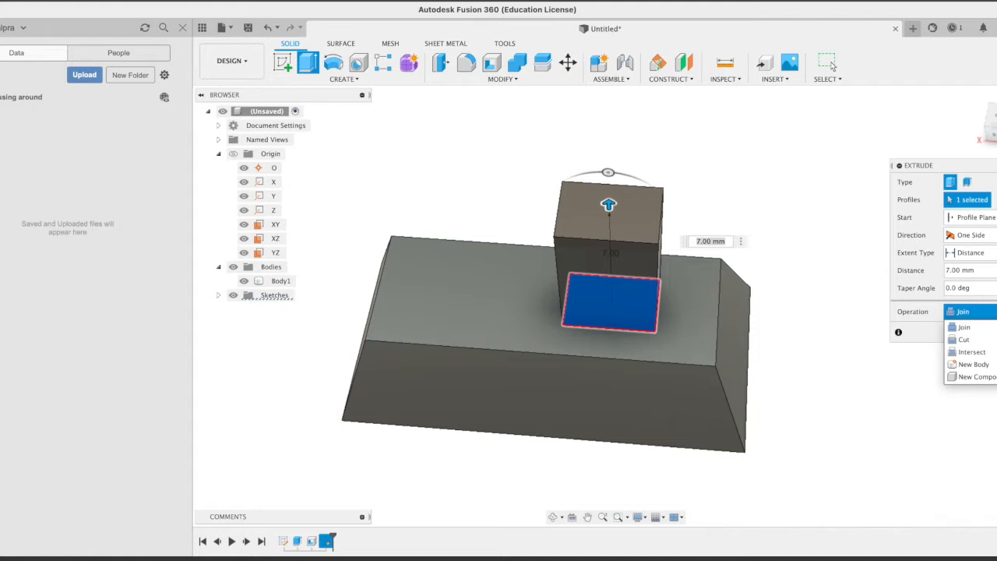
pyautogui.click(966, 328)
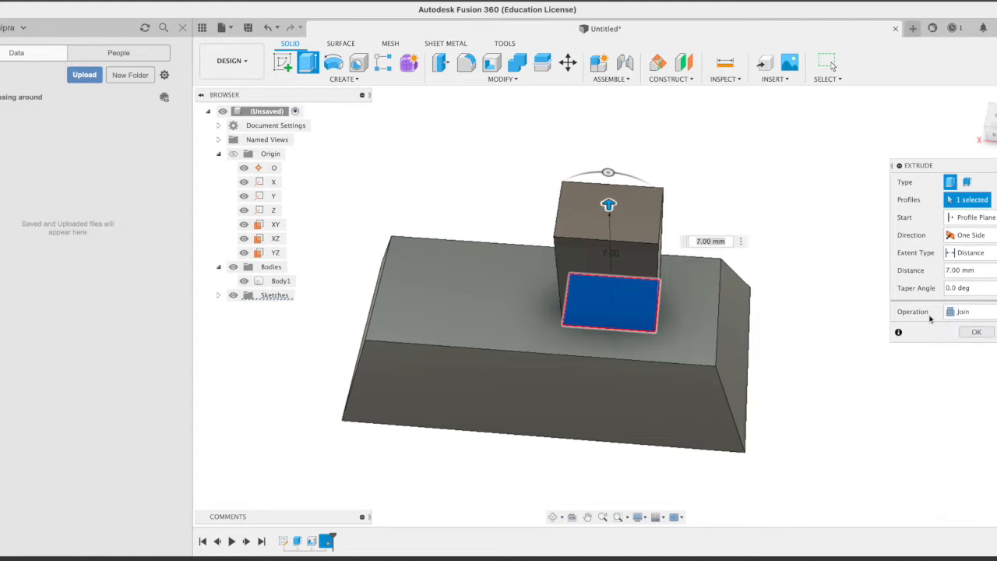
pyautogui.click(977, 333)
pyautogui.moveTo(939, 351)
pyautogui.keyDown('shift'); pyautogui.mouseDown(button='middle')
pyautogui.moveTo(730, 285)
pyautogui.moveTo(797, 421)
pyautogui.moveTo(950, 393)
pyautogui.moveTo(947, 347)
pyautogui.mouseUp(button='middle'); pyautogui.keyUp('shift')
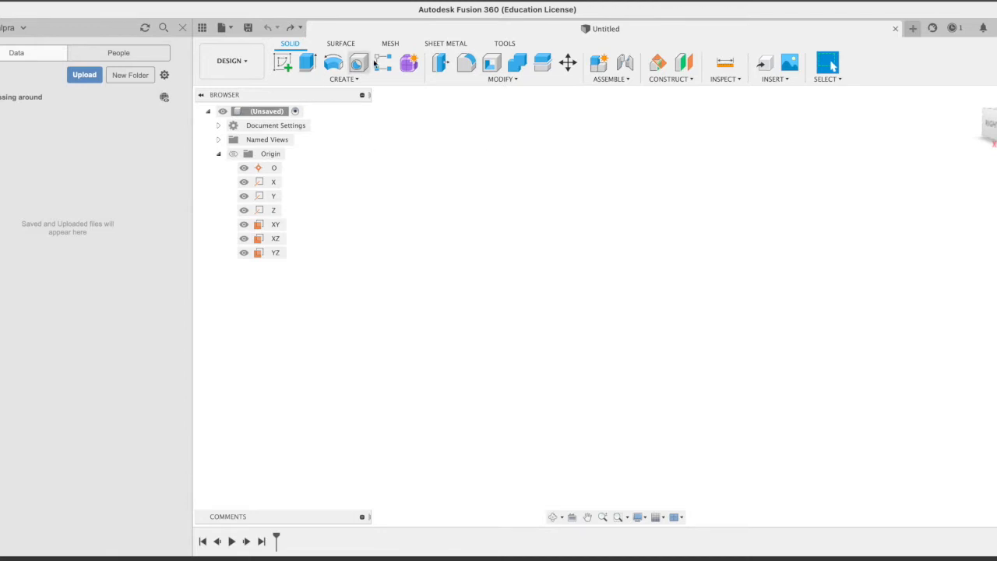
# Step: Start a sketch on the XY plane and draw a vertical line up from the origin, continued by a rounded arc
pyautogui.click(283, 62)
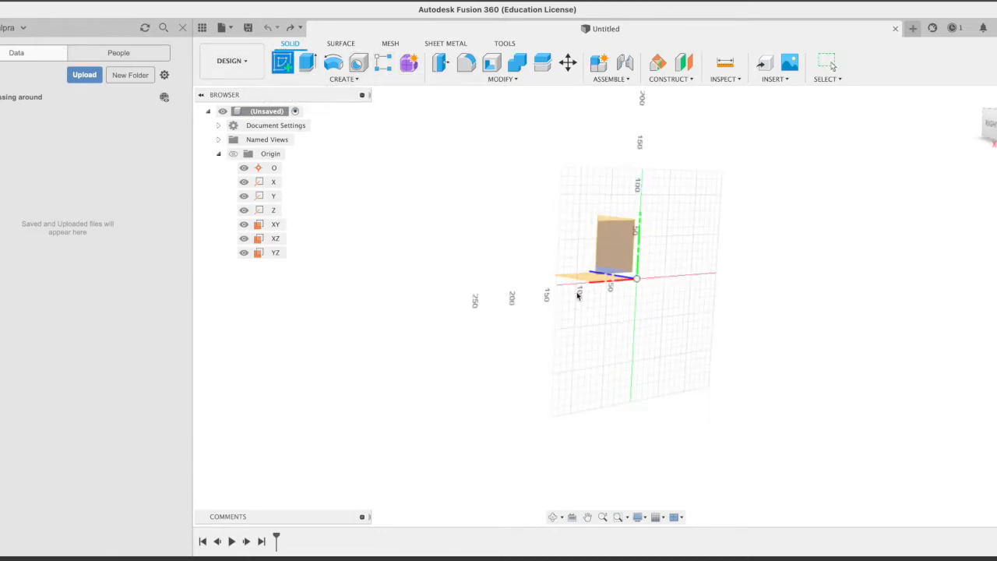
pyautogui.click(621, 263)
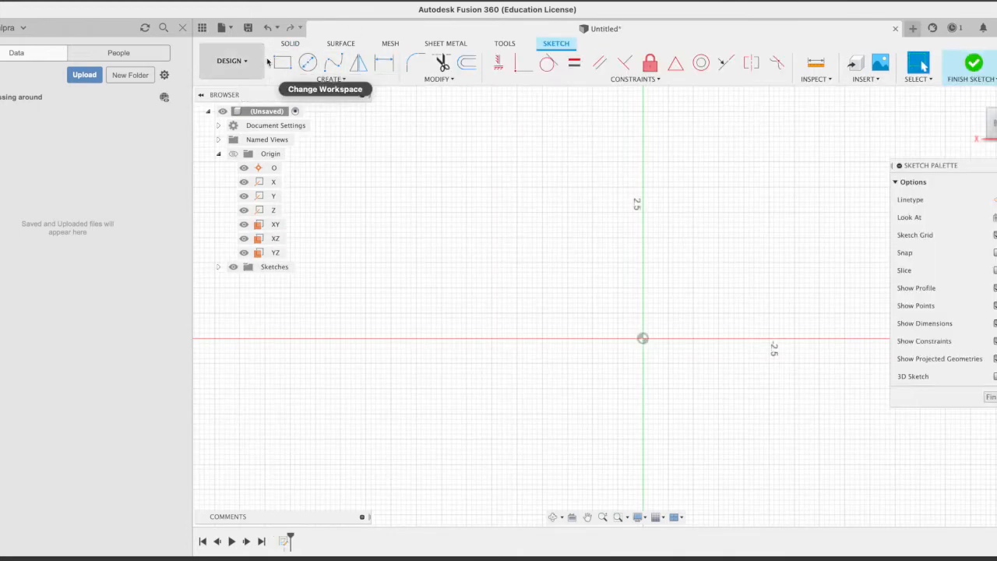
pyautogui.click(344, 79)
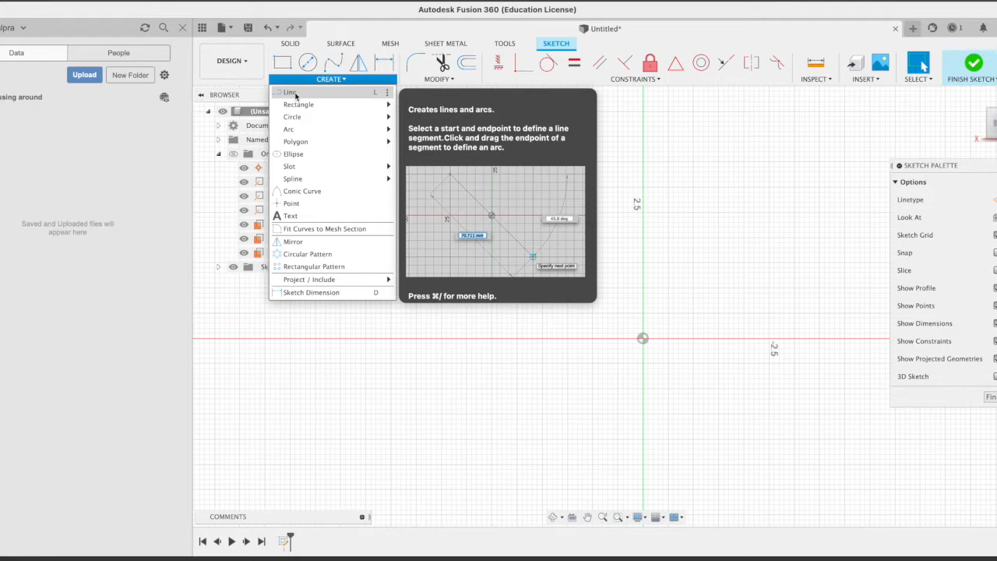
pyautogui.click(295, 93)
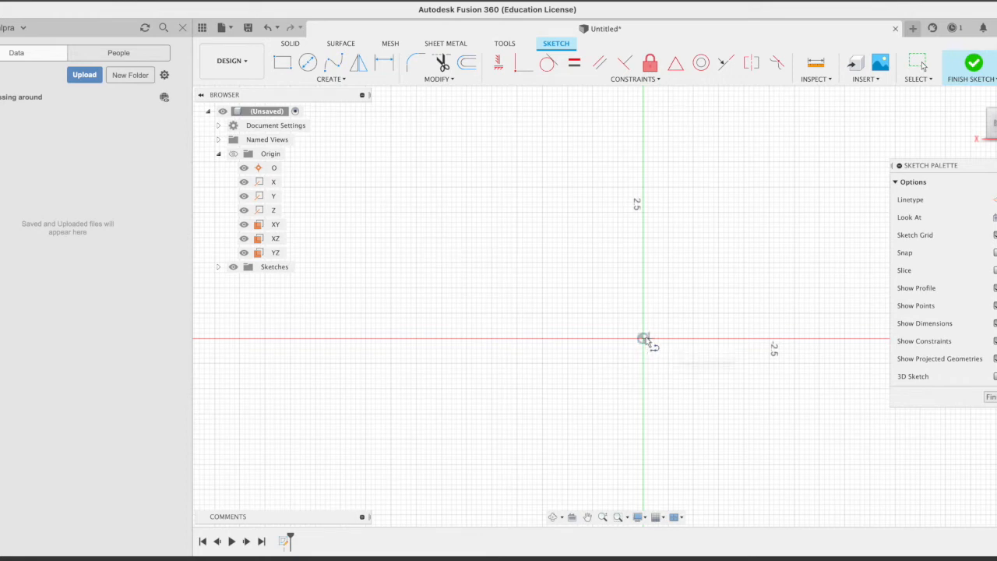
pyautogui.click(642, 338)
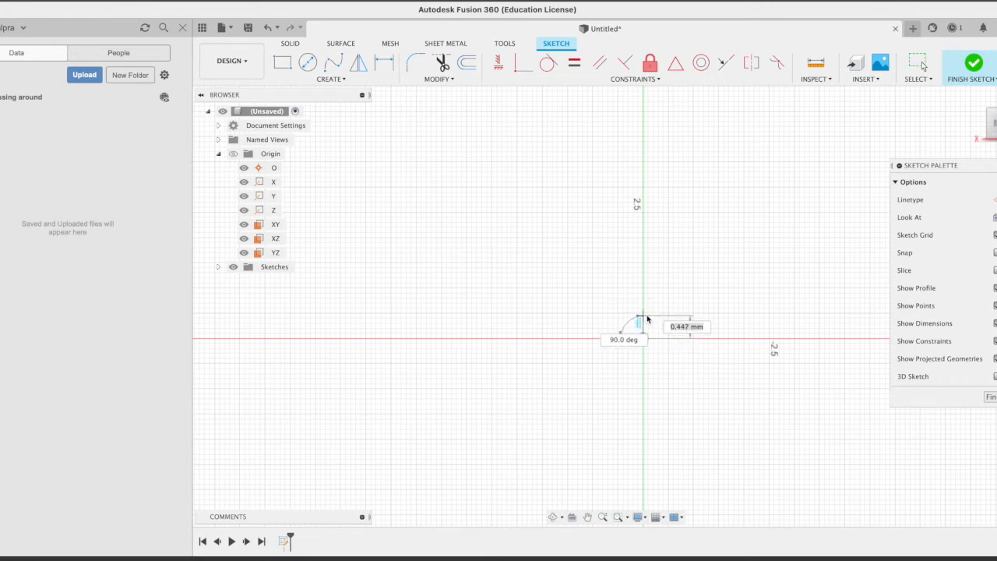
pyautogui.click(642, 274)
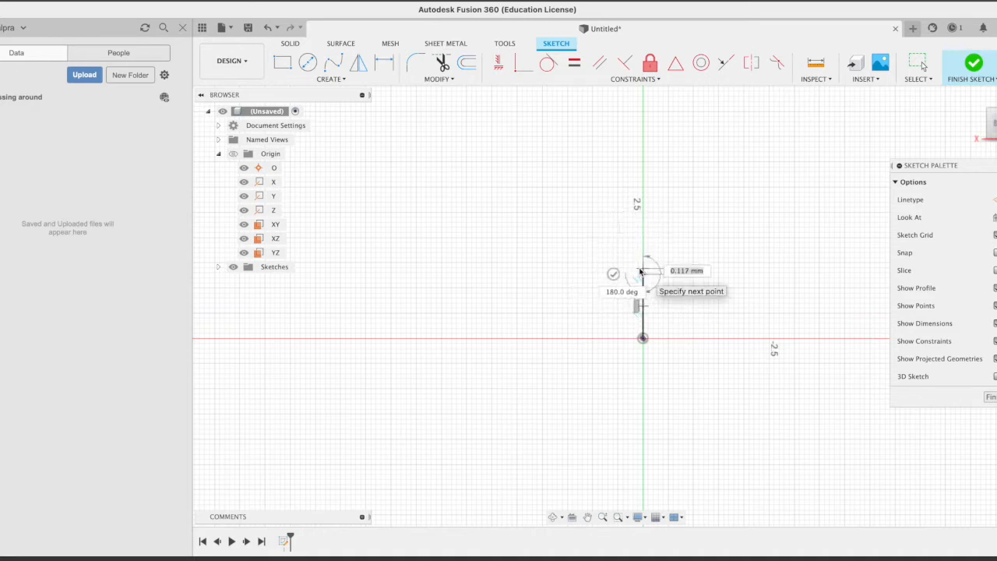
pyautogui.moveTo(638, 262); pyautogui.dragTo(560, 258)
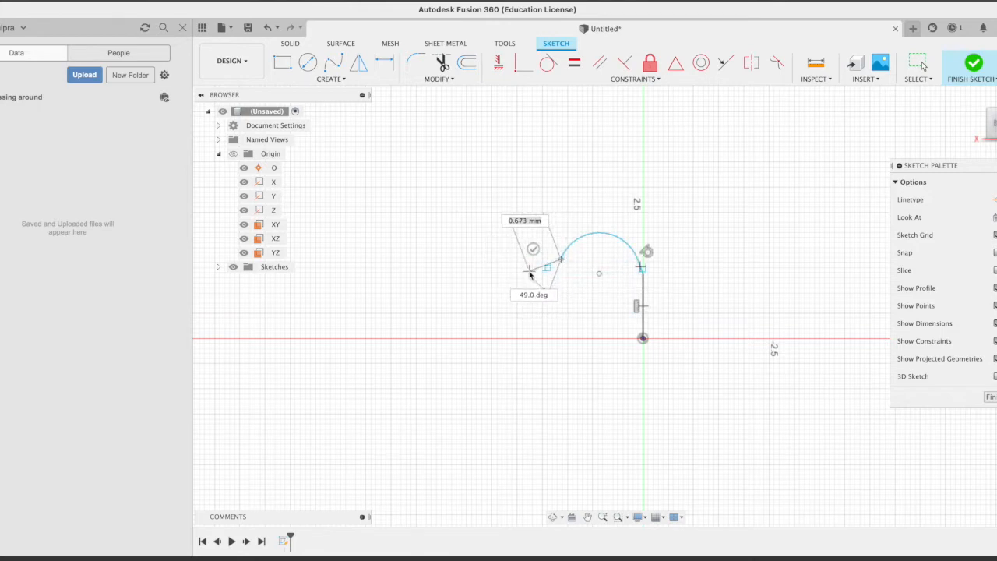
# Step: Continue the arc with a notched, mouth-like line chain, close it with a base line about 2.19 mm long to the origin, and finish the sketch
pyautogui.click(534, 286)
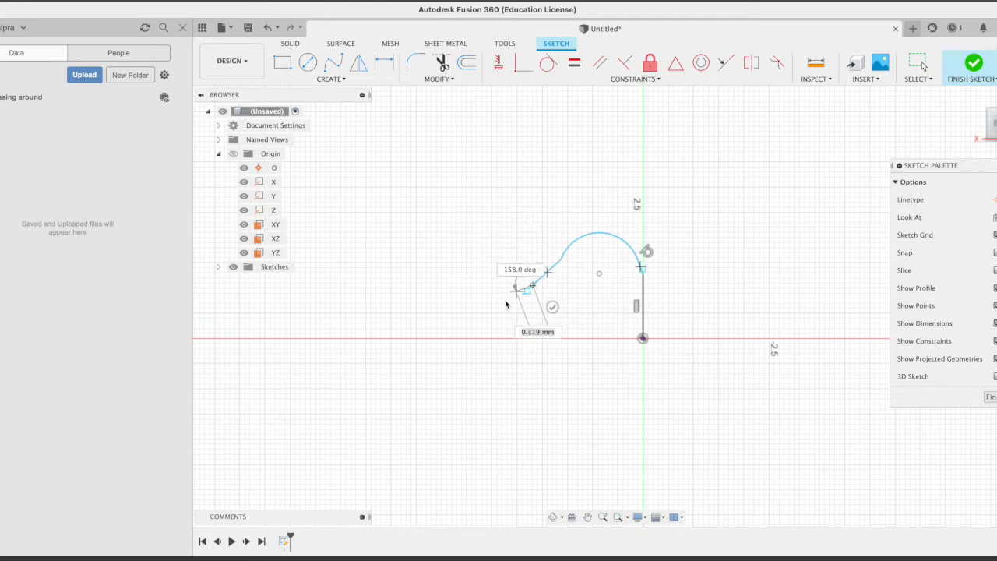
pyautogui.click(571, 309)
pyautogui.click(535, 324)
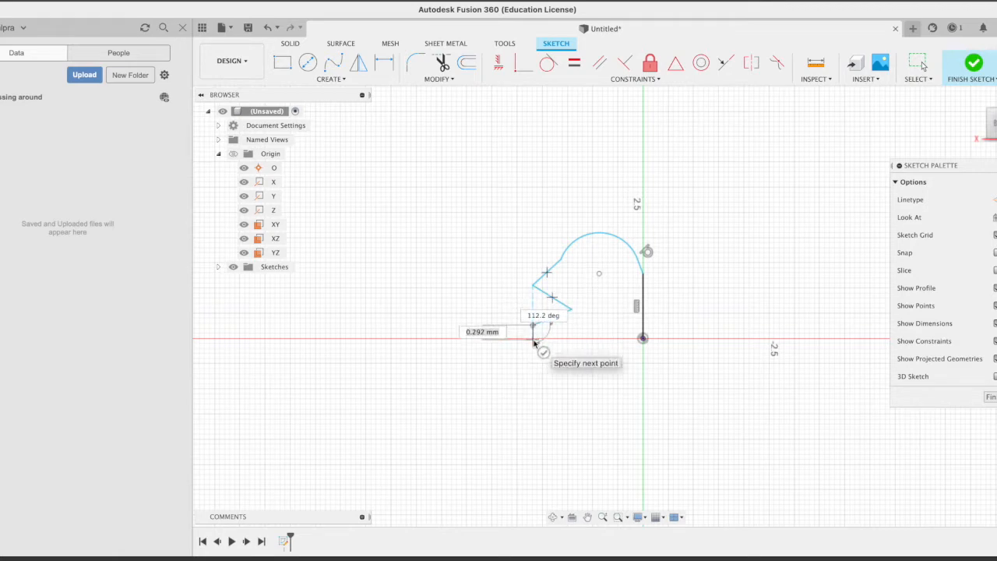
pyautogui.click(534, 340)
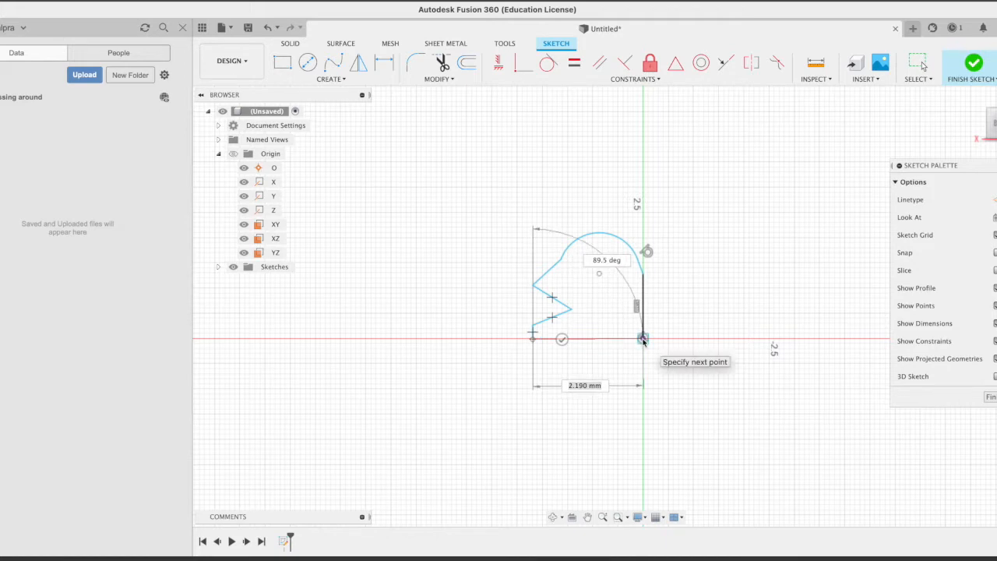
pyautogui.click(642, 339)
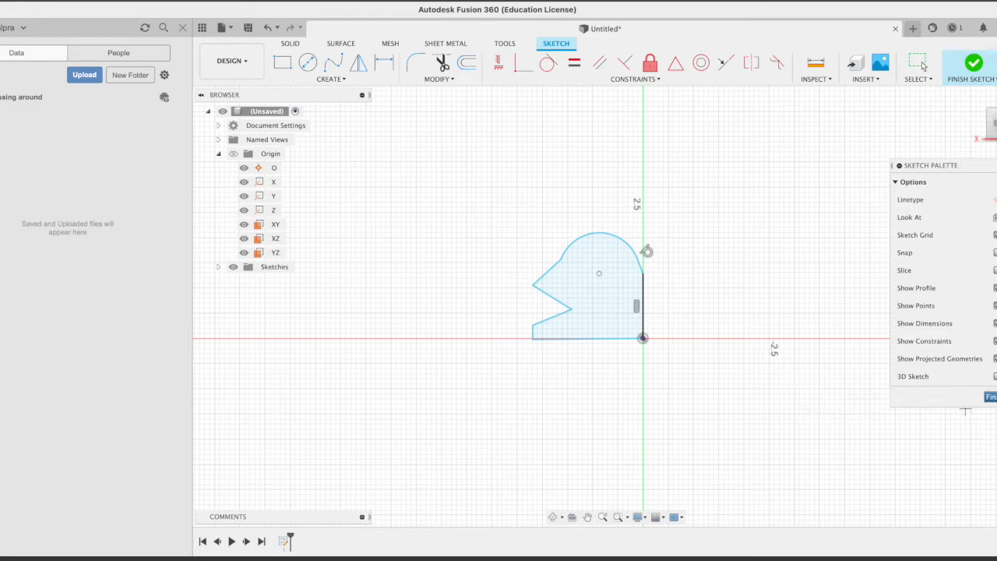
pyautogui.click(990, 397)
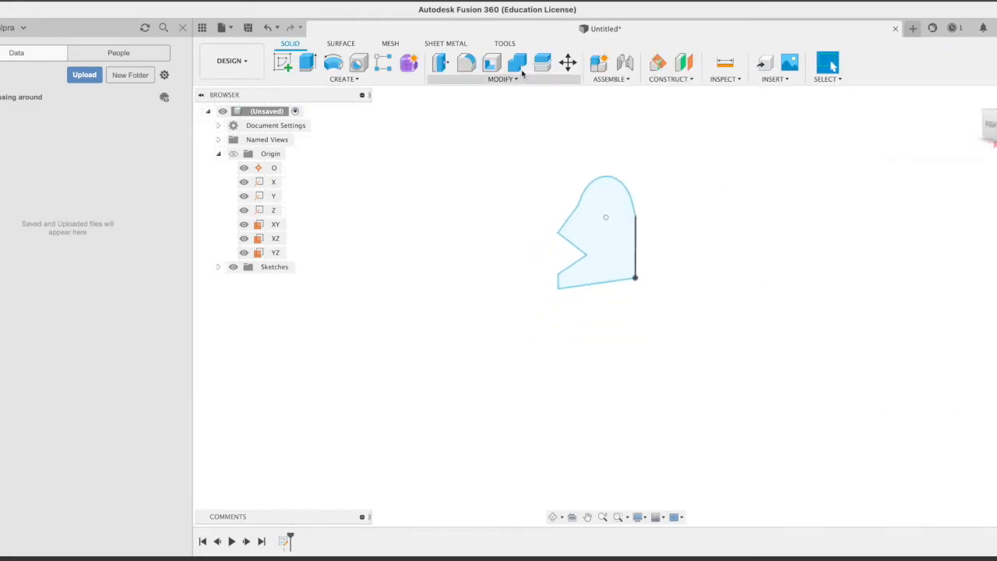
# Step: Set up a 360° new-body Revolve of the notched profile about its vertical line at the origin
pyautogui.click(344, 79)
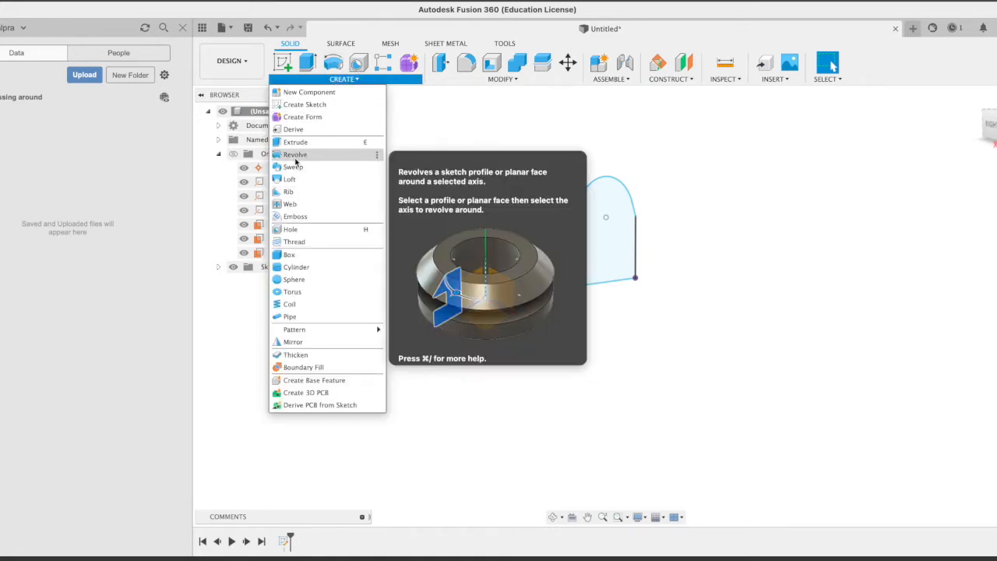
pyautogui.click(295, 159)
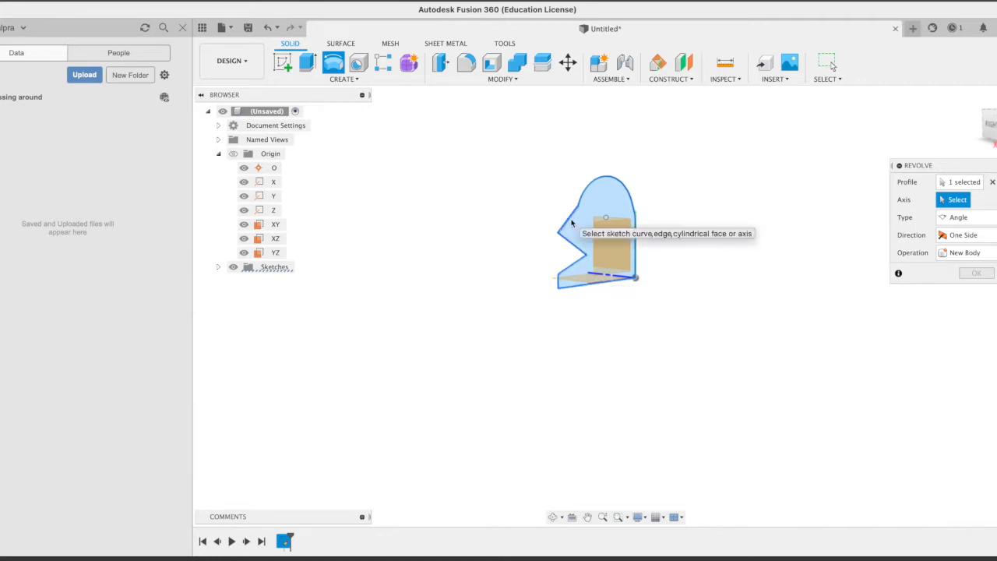
pyautogui.click(636, 248)
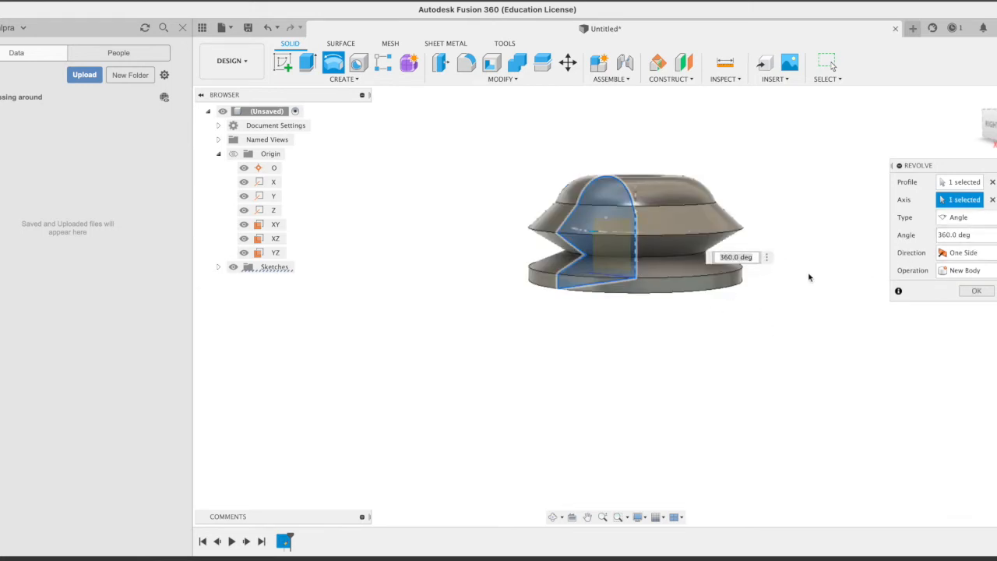
pyautogui.keyDown('shift'); pyautogui.moveTo(811, 277); pyautogui.dragTo(792, 289, button='middle'); pyautogui.keyUp('shift')
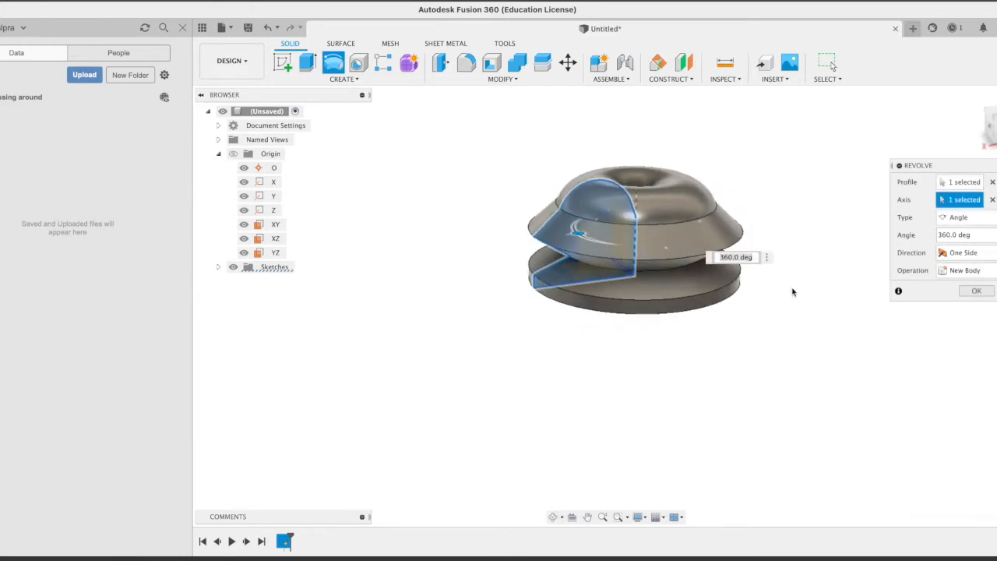
# Step: Try the slanted upper edge and then the profile's base line as the revolve axis
pyautogui.click(993, 200)
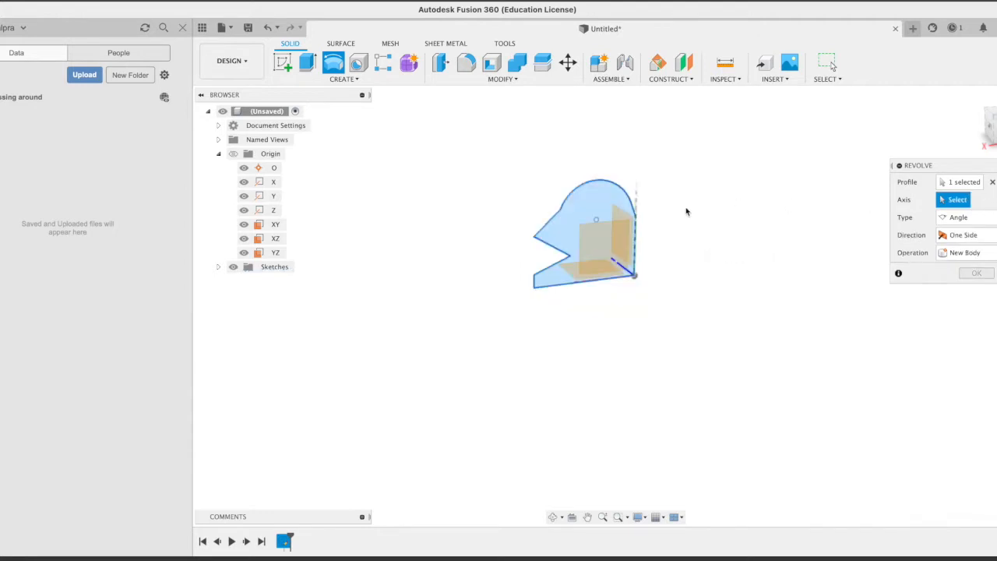
pyautogui.click(550, 222)
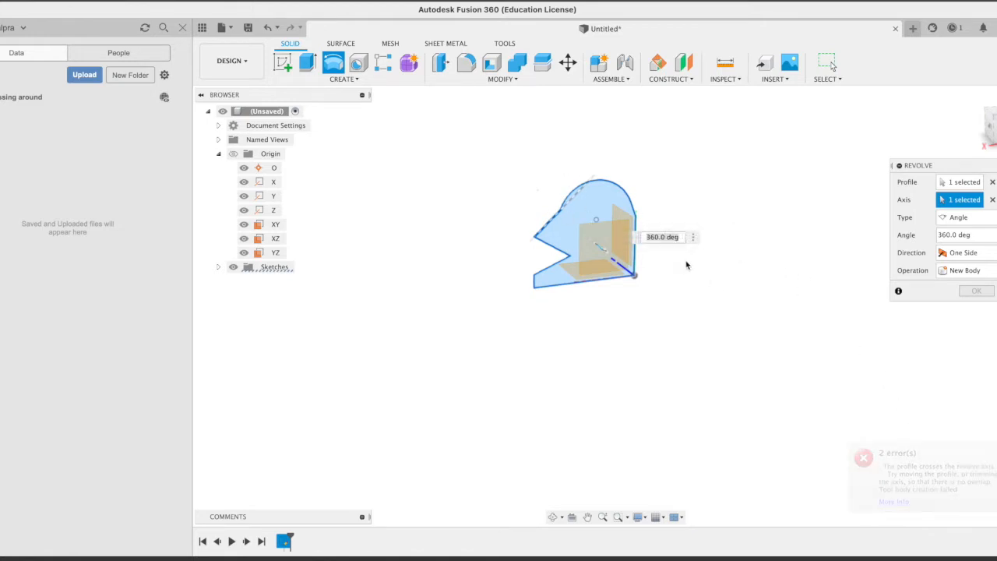
pyautogui.click(609, 278)
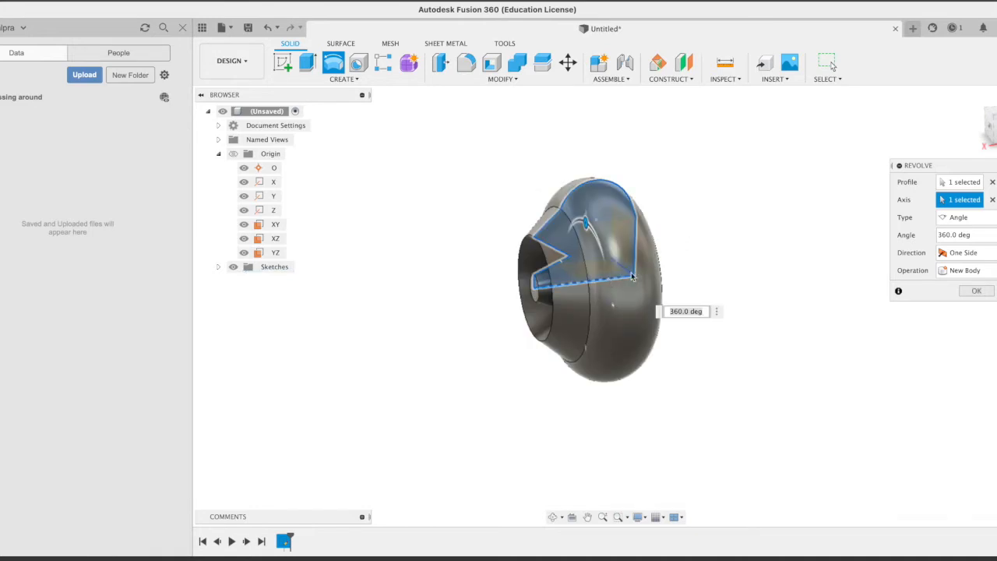
pyautogui.keyDown('shift'); pyautogui.moveTo(762, 303); pyautogui.dragTo(494, 208, button='middle'); pyautogui.keyUp('shift')
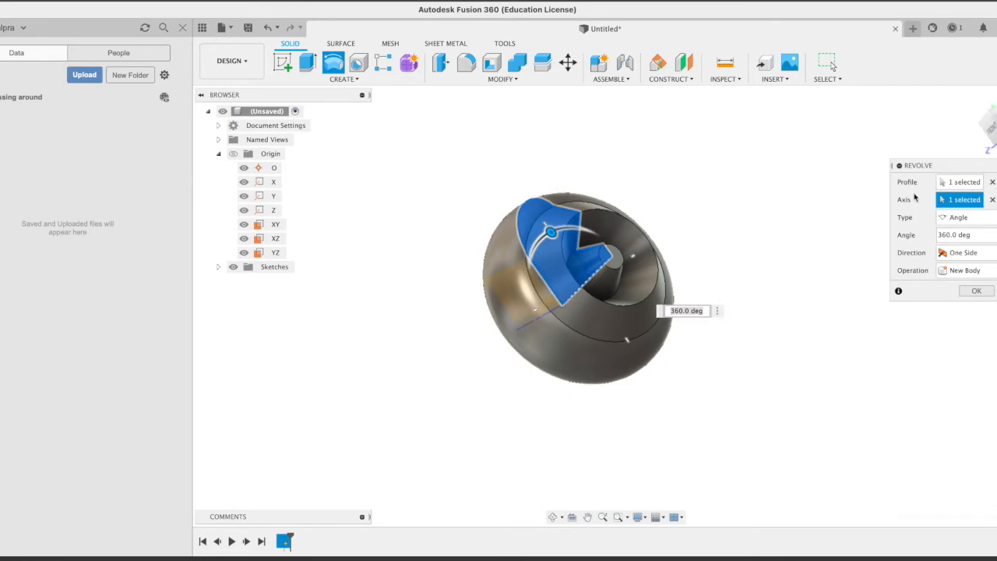
# Step: Try the short edge at the notch tip as the revolve axis and reduce the revolve angle to 225°
pyautogui.click(991, 200)
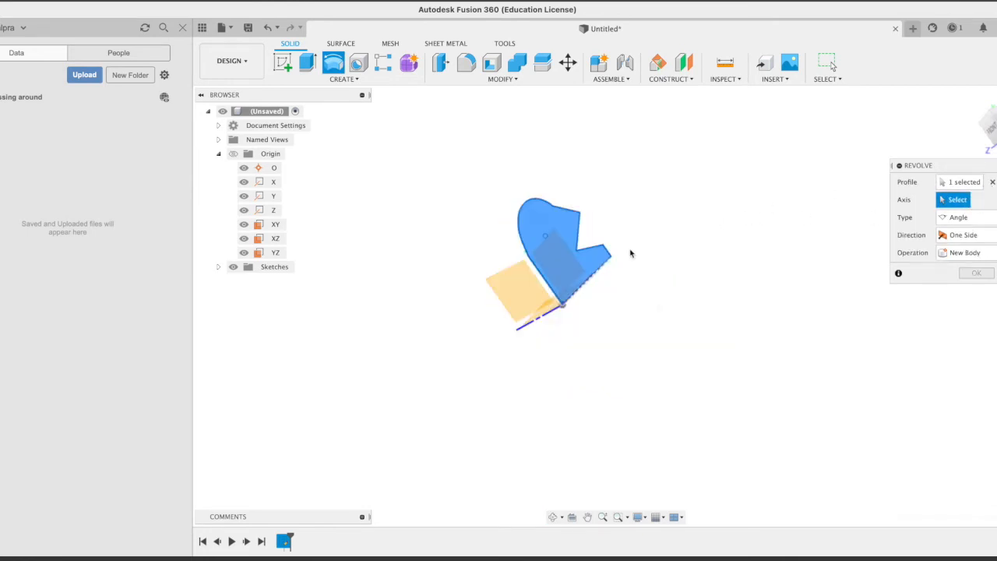
pyautogui.click(609, 253)
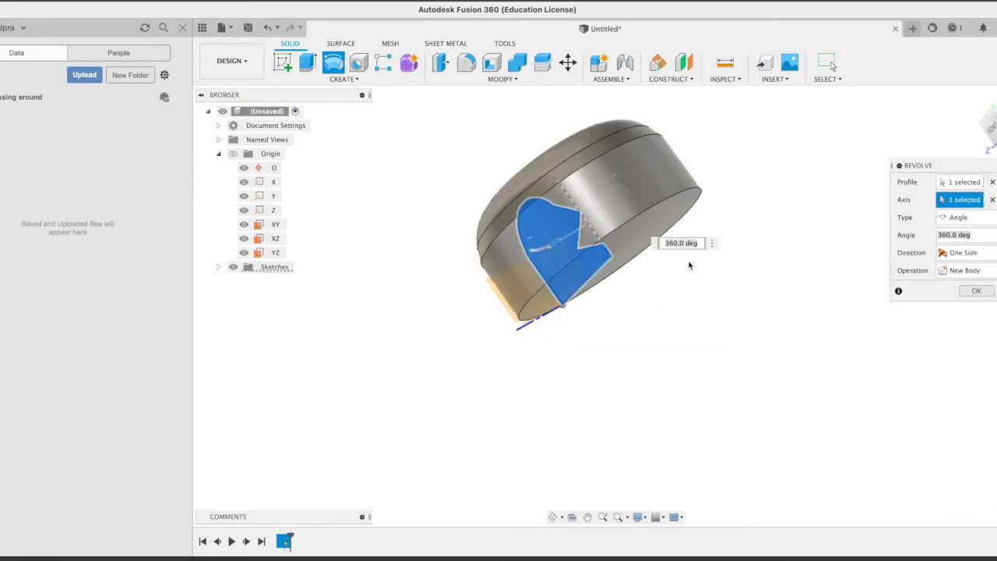
pyautogui.keyDown('shift'); pyautogui.moveTo(755, 276); pyautogui.dragTo(601, 374, button='middle'); pyautogui.keyUp('shift')
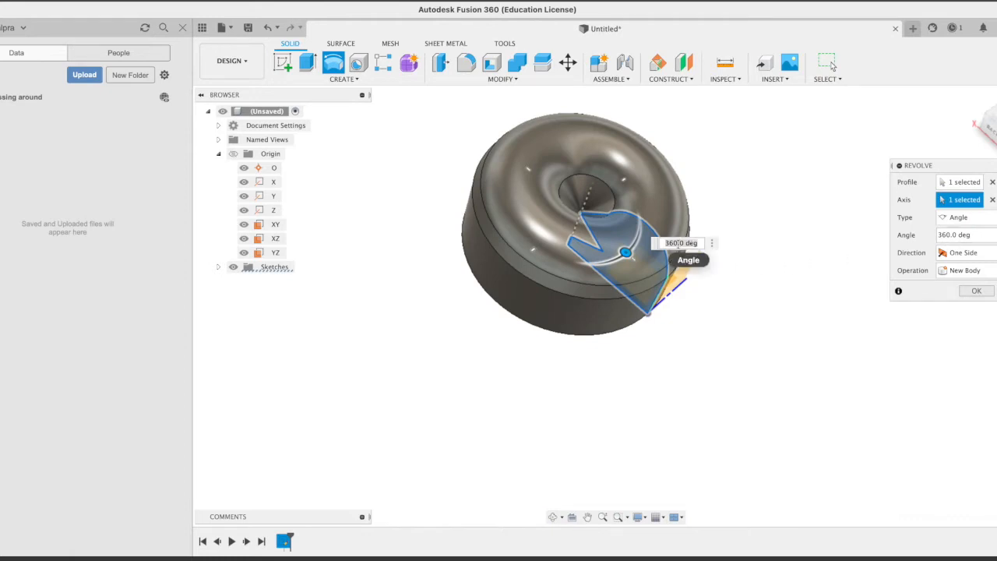
pyautogui.moveTo(624, 252); pyautogui.dragTo(508, 204)
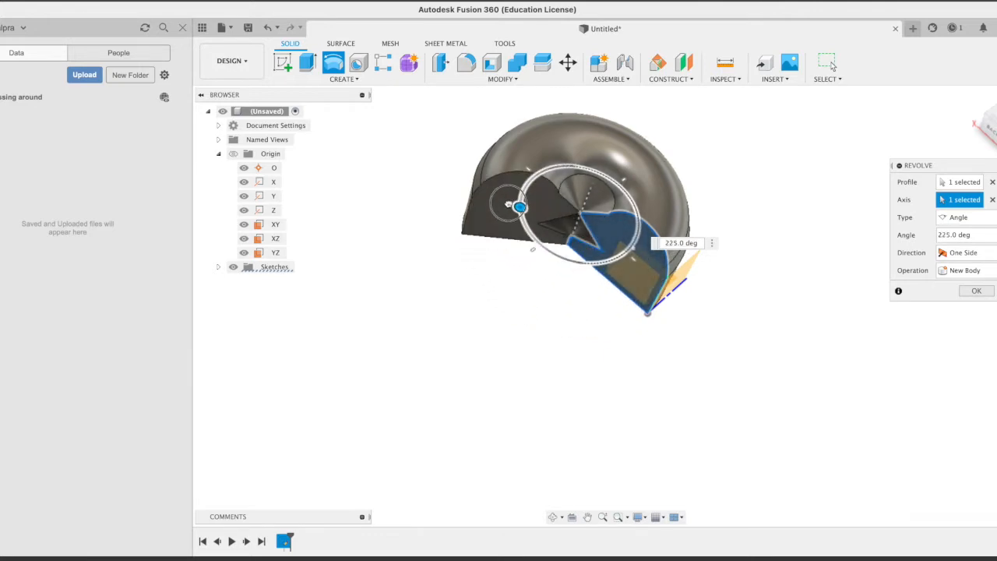
pyautogui.keyDown('shift'); pyautogui.moveTo(546, 315); pyautogui.dragTo(562, 276, button='middle'); pyautogui.keyUp('shift')
pyautogui.keyDown('shift'); pyautogui.moveTo(463, 312); pyautogui.dragTo(457, 381, button='middle'); pyautogui.keyUp('shift')
# Step: Try a two-sided revolve with angles of 130° and 55°
pyautogui.click(992, 255)
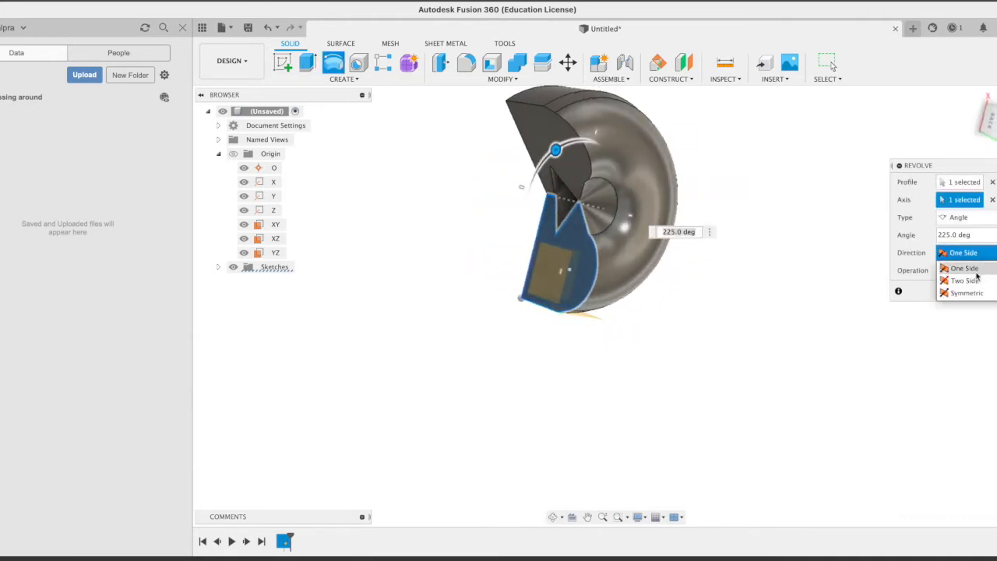
pyautogui.click(975, 280)
pyautogui.moveTo(552, 268); pyautogui.dragTo(495, 240)
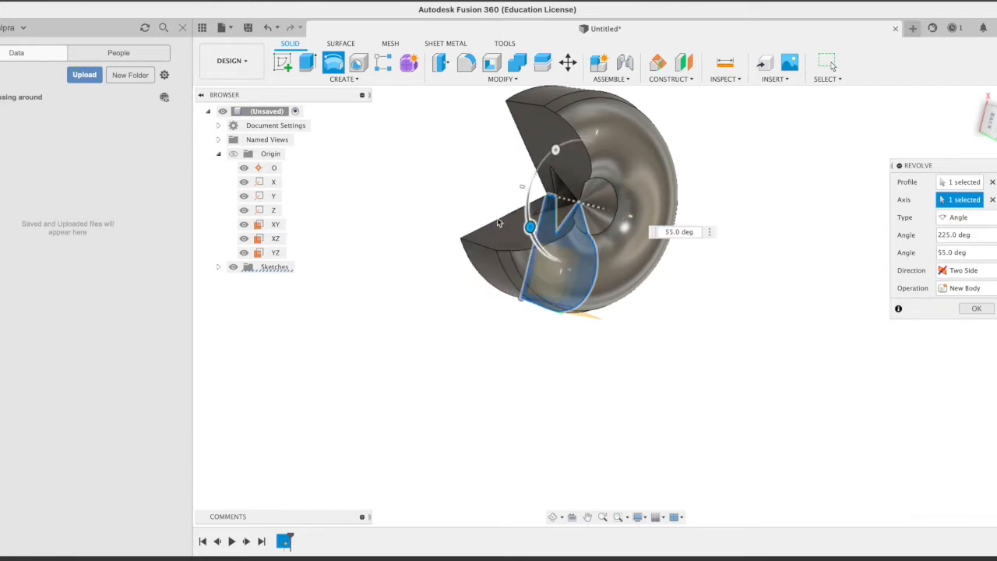
pyautogui.moveTo(554, 151); pyautogui.dragTo(623, 165)
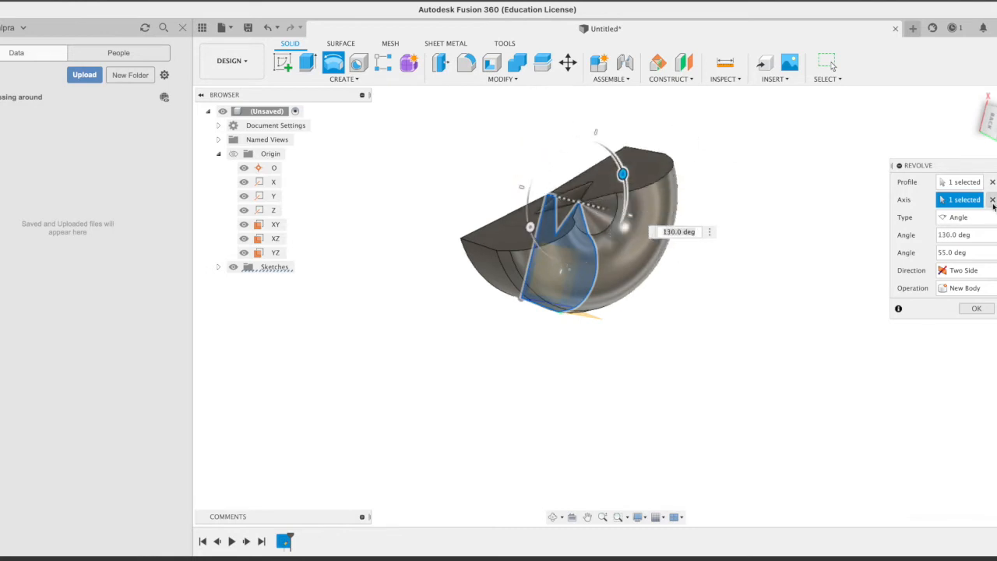
# Step: Try a symmetric revolve with an angle of 120°
pyautogui.click(966, 270)
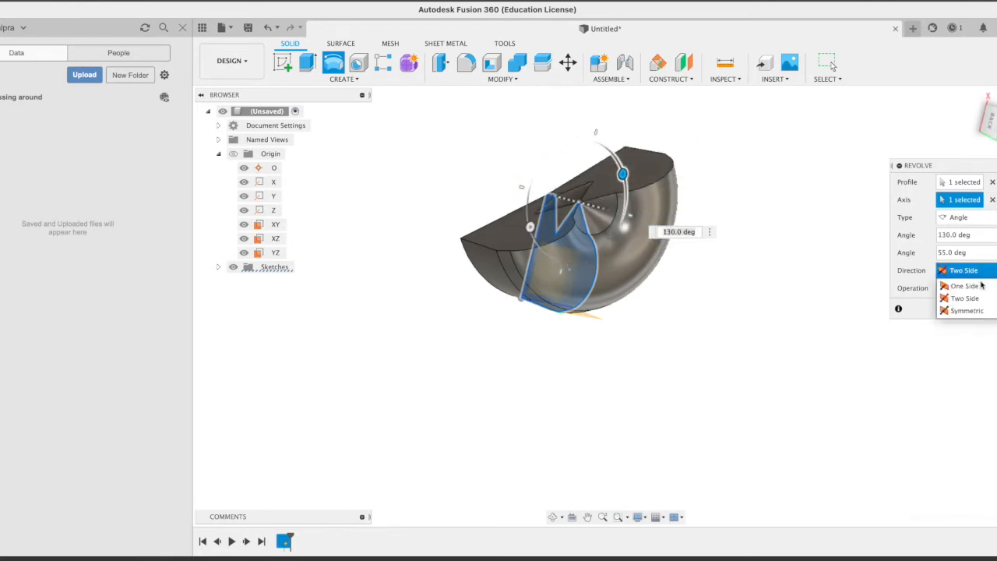
pyautogui.click(973, 310)
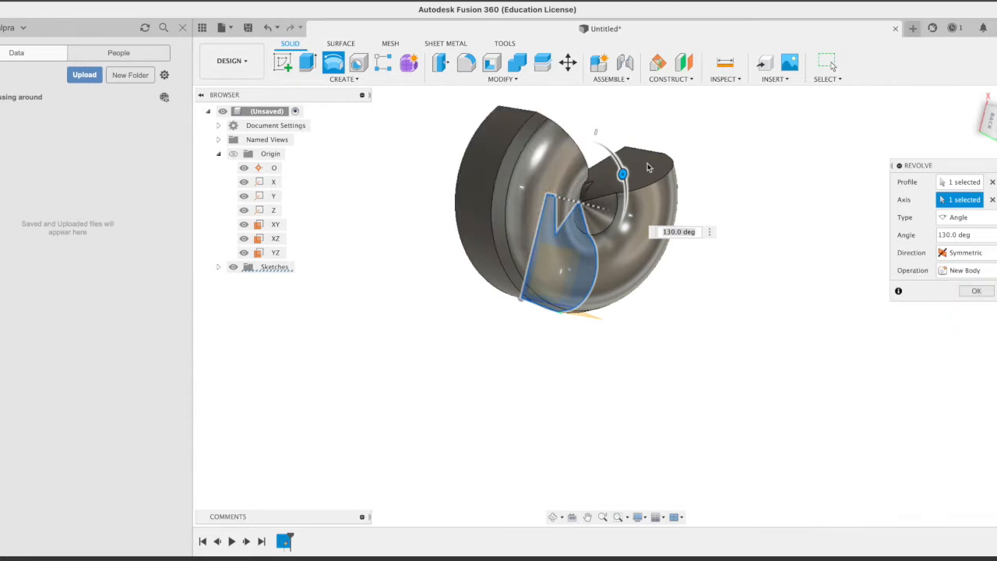
pyautogui.moveTo(625, 175)
pyautogui.mouseDown()
pyautogui.moveTo(625, 165)
pyautogui.moveTo(637, 179)
pyautogui.moveTo(611, 155)
pyautogui.moveTo(625, 185)
pyautogui.mouseUp()
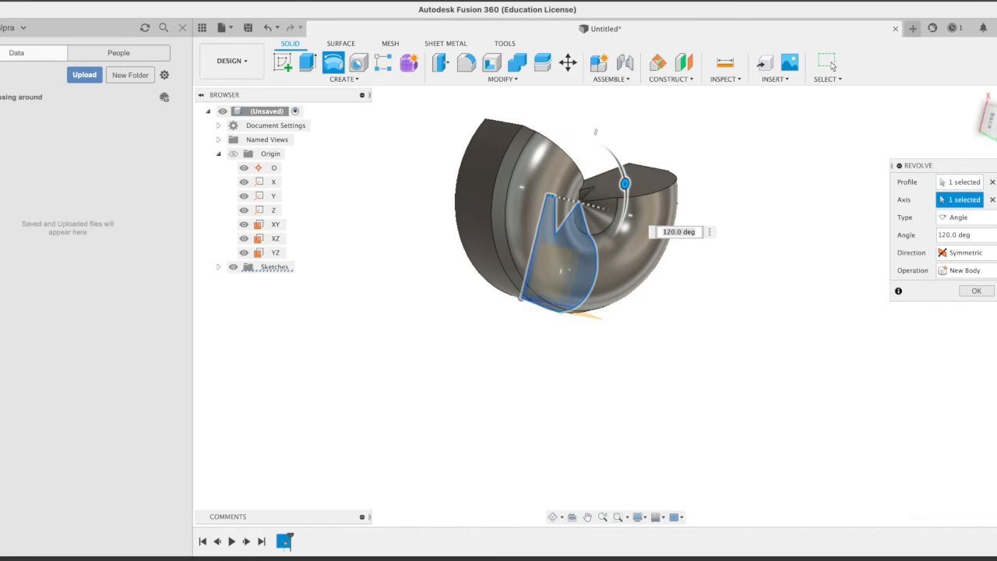
# Step: Switch from Revolve to Extrude and extrude the notched profile in the negative direction as a new body
pyautogui.click(344, 79)
pyautogui.click(320, 138)
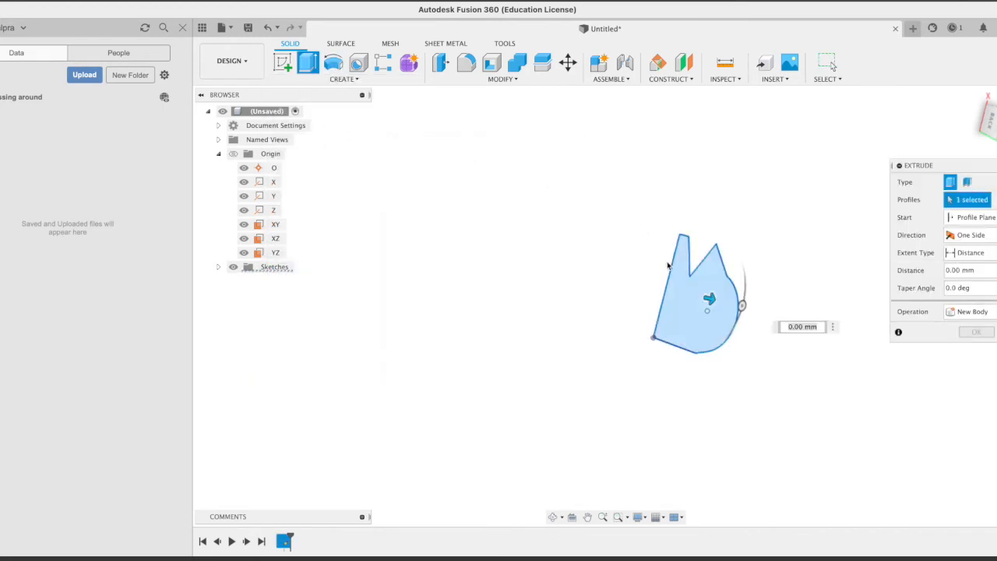
pyautogui.moveTo(707, 299); pyautogui.dragTo(627, 282)
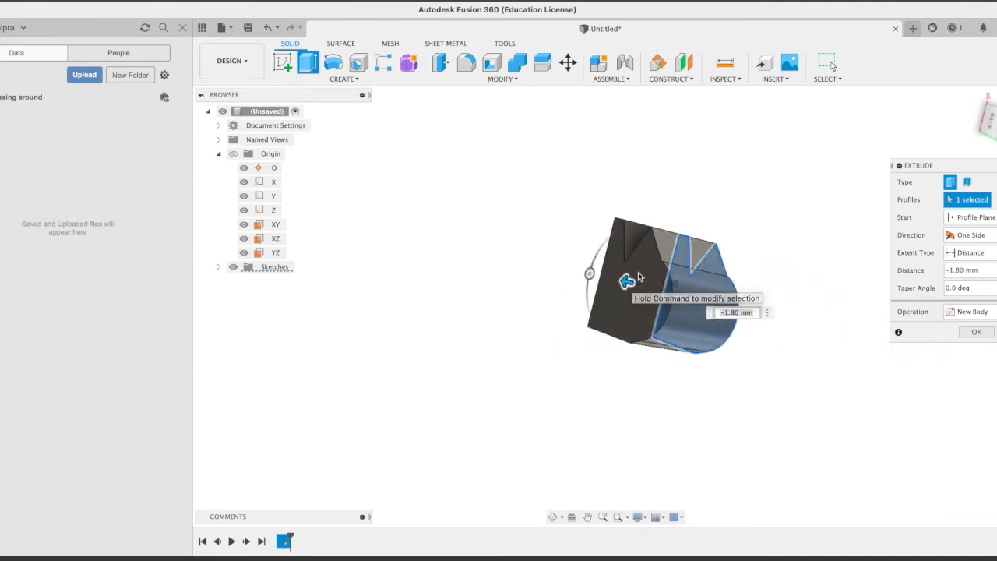
pyautogui.click(977, 331)
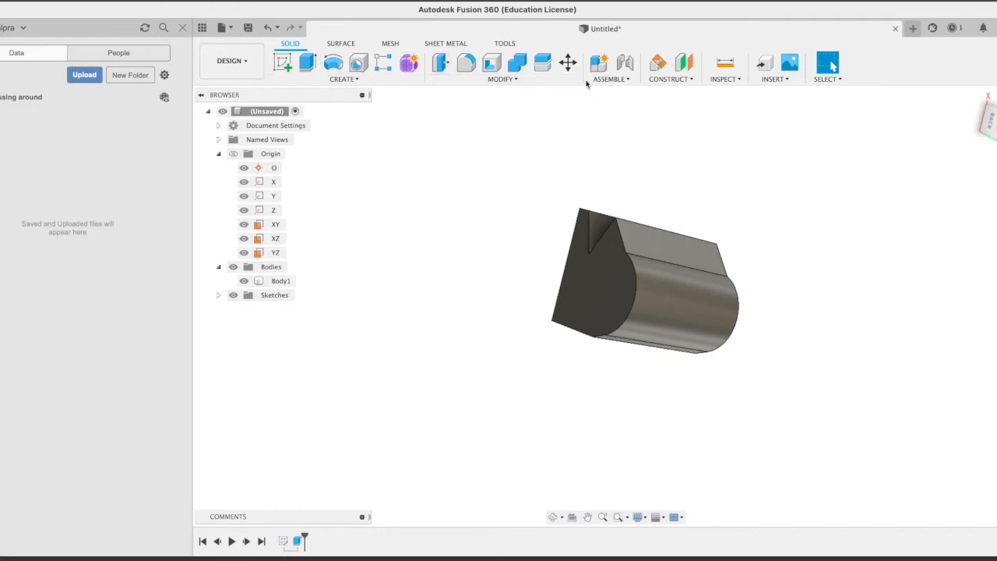
# Step: Try a 0.35 mm fillet on the flat face beside the rounded side using Press Pull
pyautogui.click(441, 62)
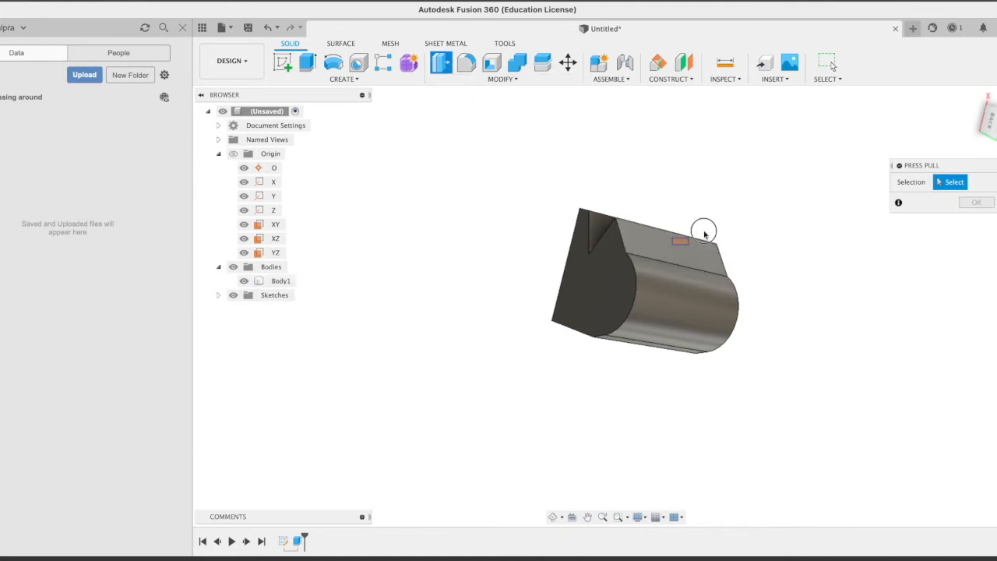
pyautogui.click(671, 238)
pyautogui.moveTo(722, 252)
pyautogui.mouseDown()
pyautogui.moveTo(756, 238)
pyautogui.moveTo(723, 259)
pyautogui.mouseUp()
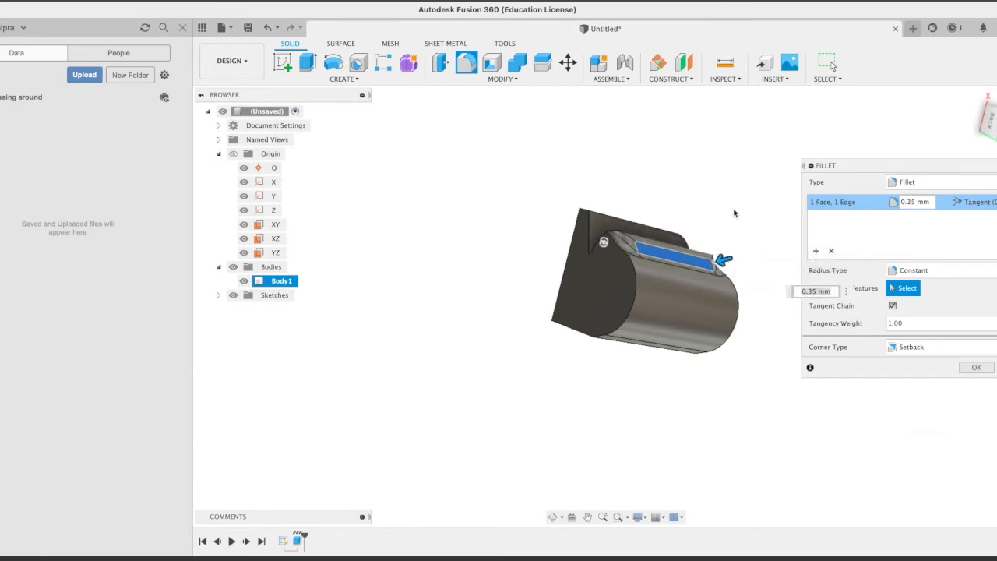
pyautogui.moveTo(734, 216); pyautogui.dragTo(705, 239, button='middle')
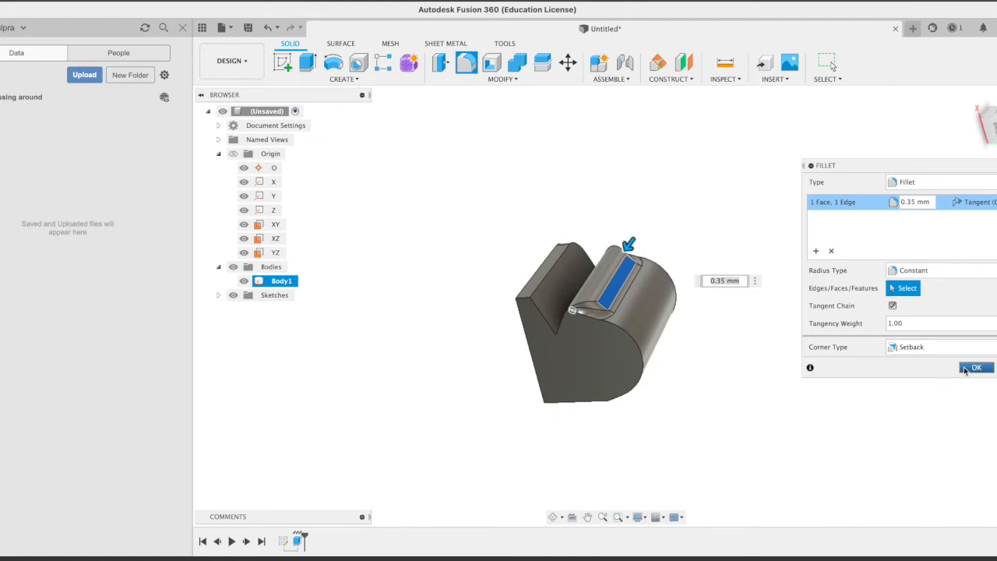
pyautogui.press('Escape')
# Step: Offset the body's rounded face outward by 0.20 mm using Press Pull
pyautogui.click(440, 63)
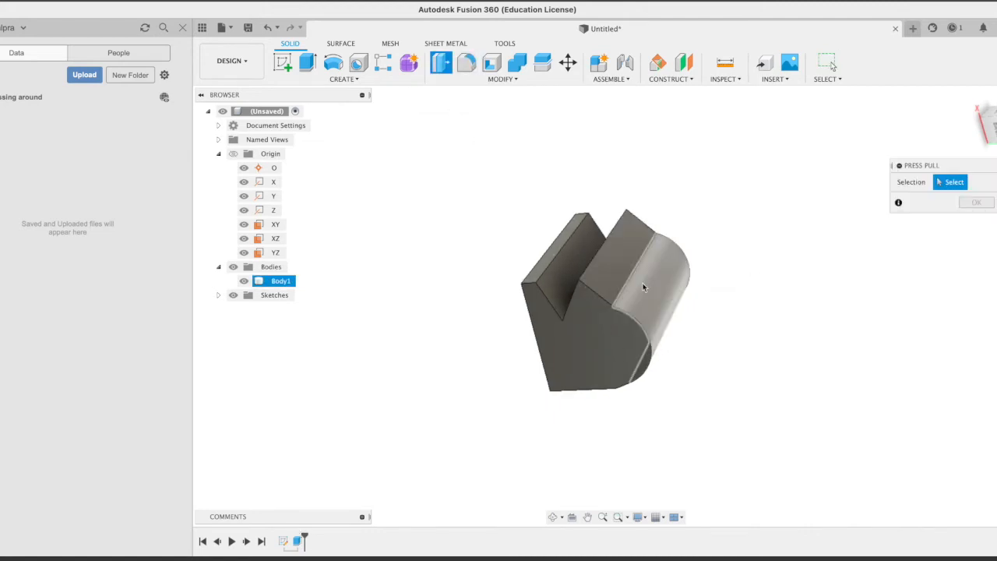
pyautogui.click(665, 294)
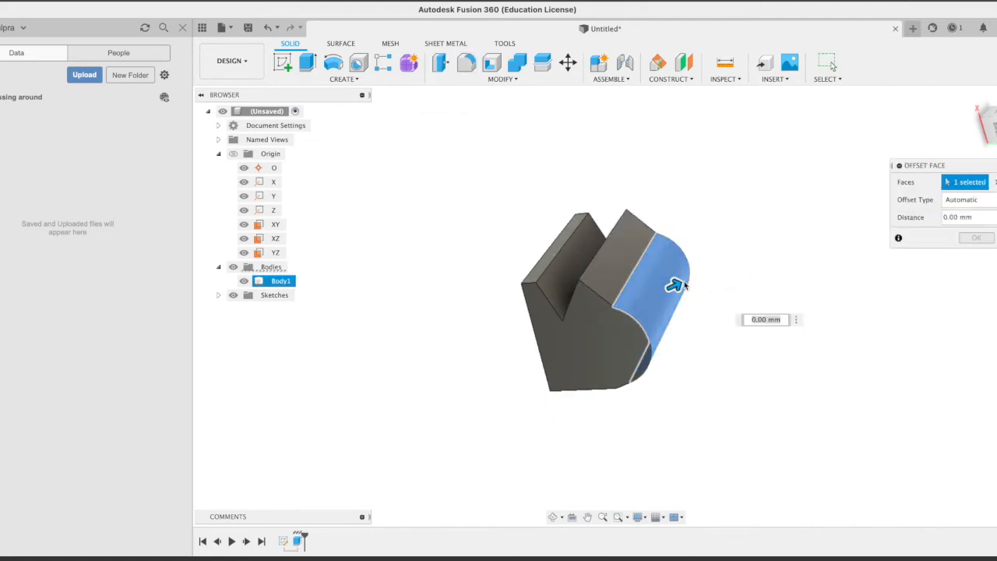
pyautogui.moveTo(681, 285)
pyautogui.mouseDown()
pyautogui.moveTo(676, 263)
pyautogui.moveTo(633, 290)
pyautogui.moveTo(690, 261)
pyautogui.moveTo(666, 251)
pyautogui.moveTo(671, 240)
pyautogui.moveTo(684, 279)
pyautogui.mouseUp()
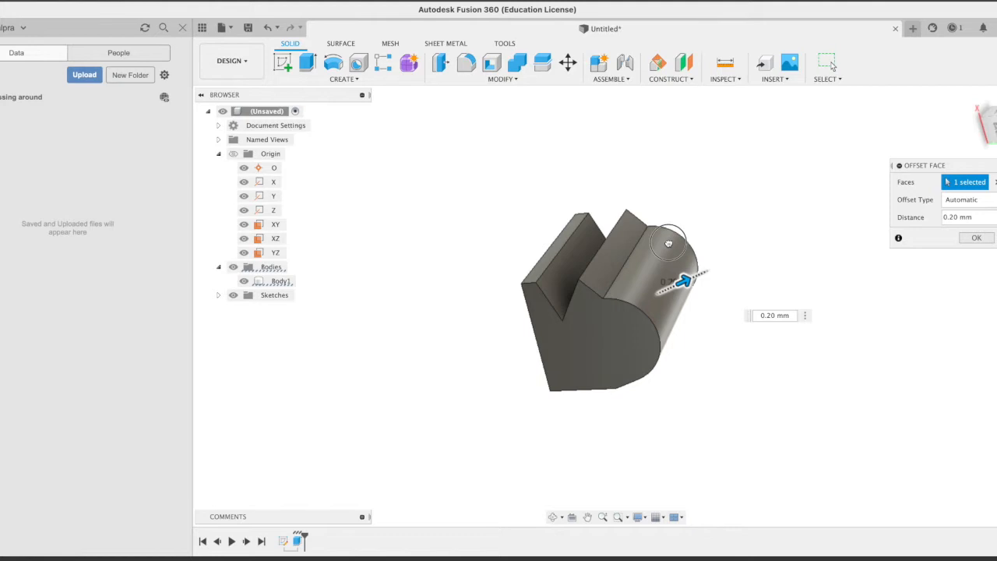
pyautogui.click(977, 237)
# Step: Undo the face offset and delete the extruded body
pyautogui.click(268, 28)
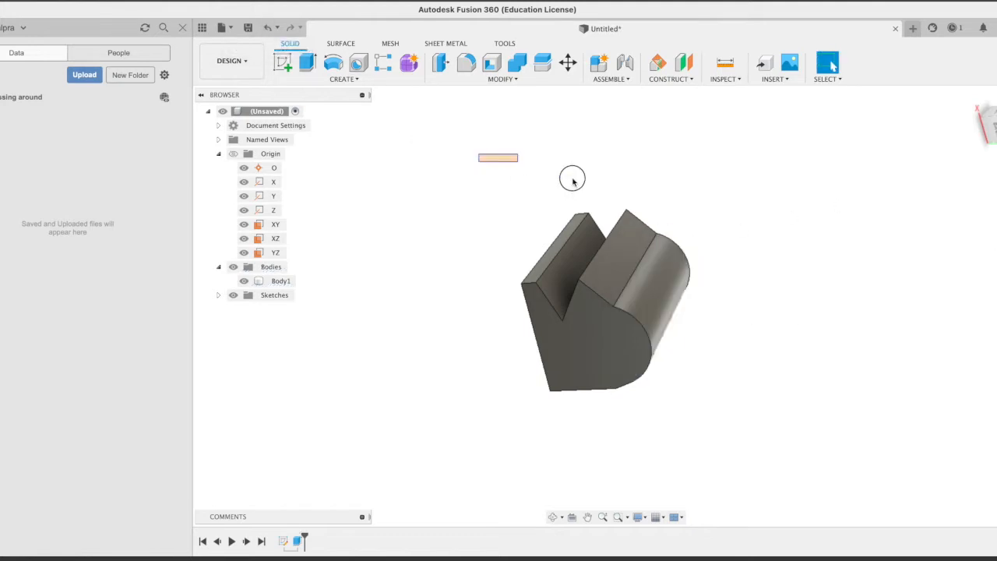
pyautogui.moveTo(573, 181); pyautogui.dragTo(784, 460)
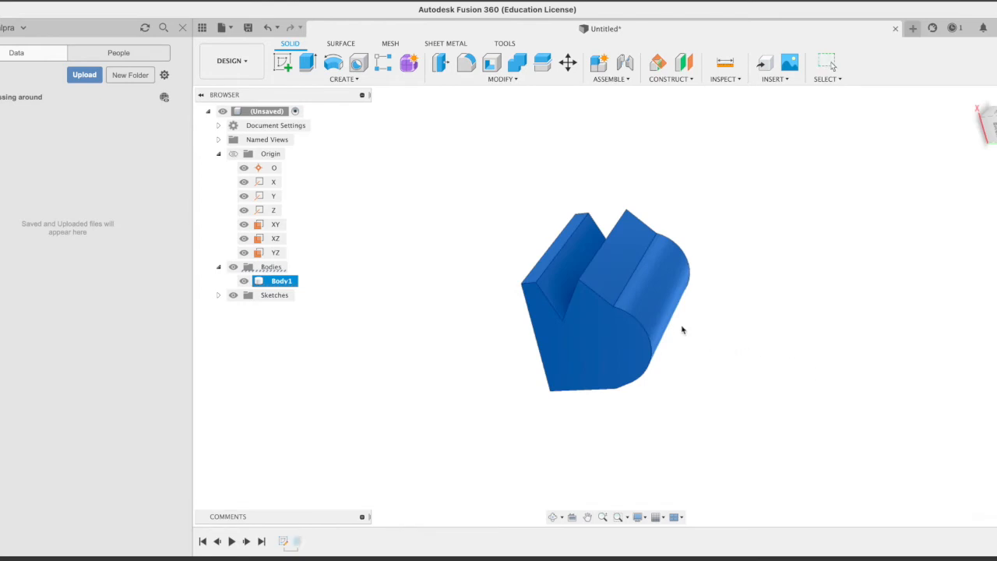
pyautogui.press('Delete')
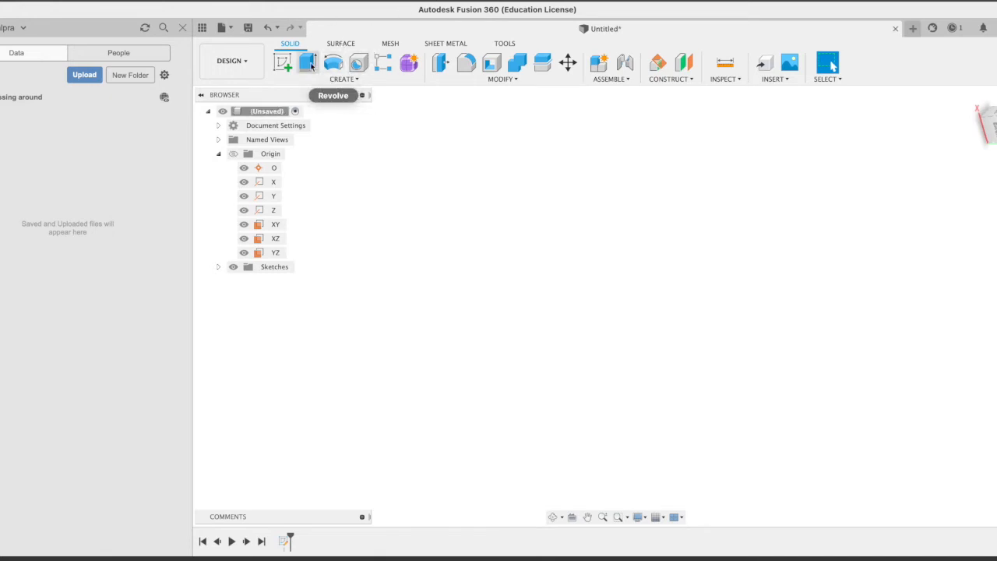
# Step: Sketch two concentric circles centred on the origin on the XY plane, the inner about 0.86 mm in diameter, and finish the sketch
pyautogui.click(282, 62)
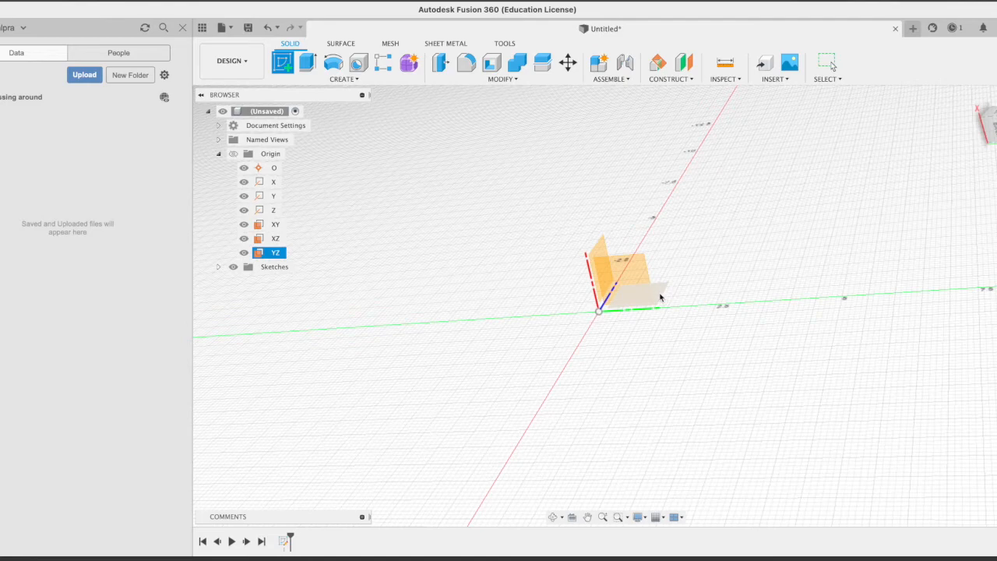
pyautogui.click(616, 285)
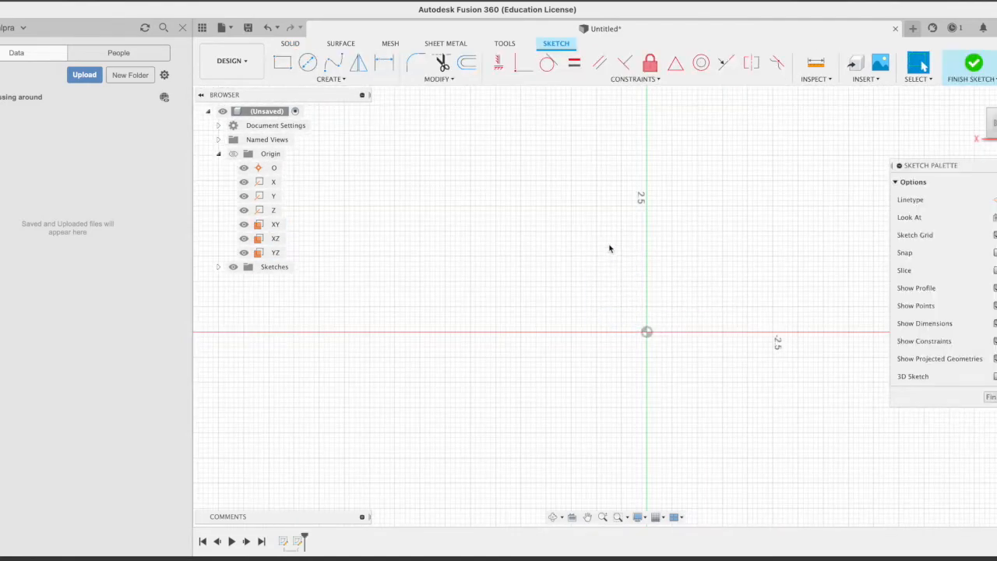
pyautogui.click(309, 64)
pyautogui.click(647, 333)
pyautogui.click(688, 335)
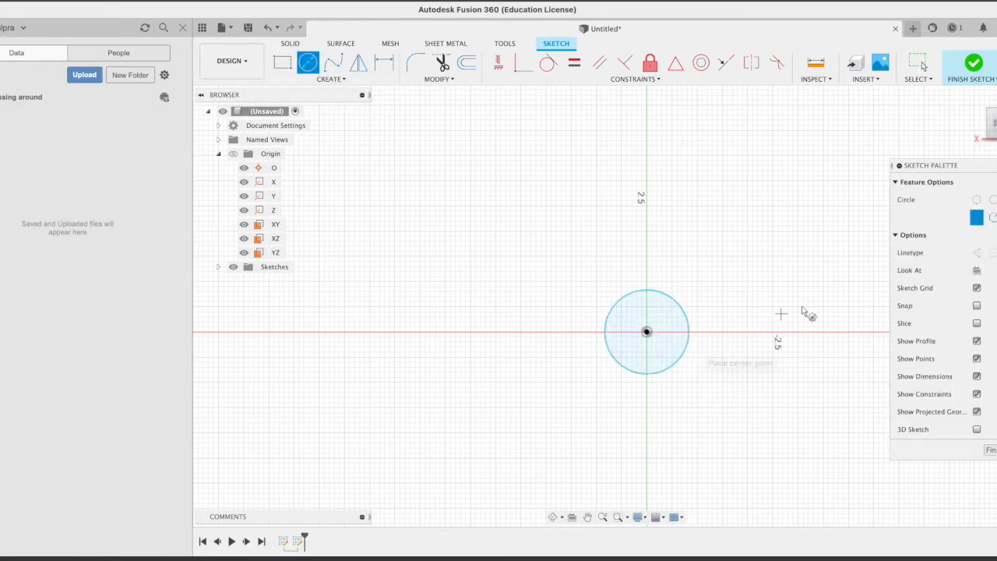
pyautogui.click(646, 333)
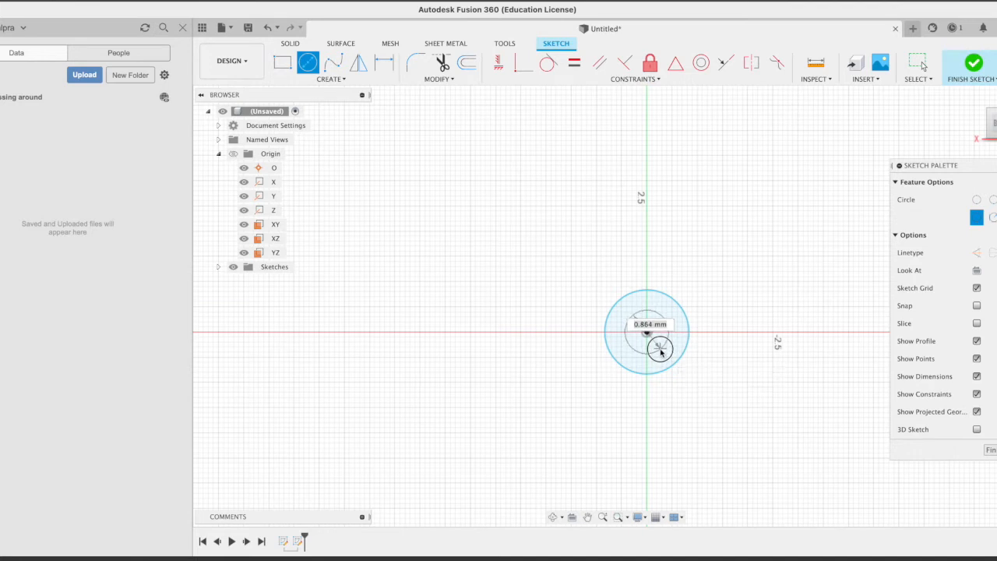
pyautogui.click(660, 351)
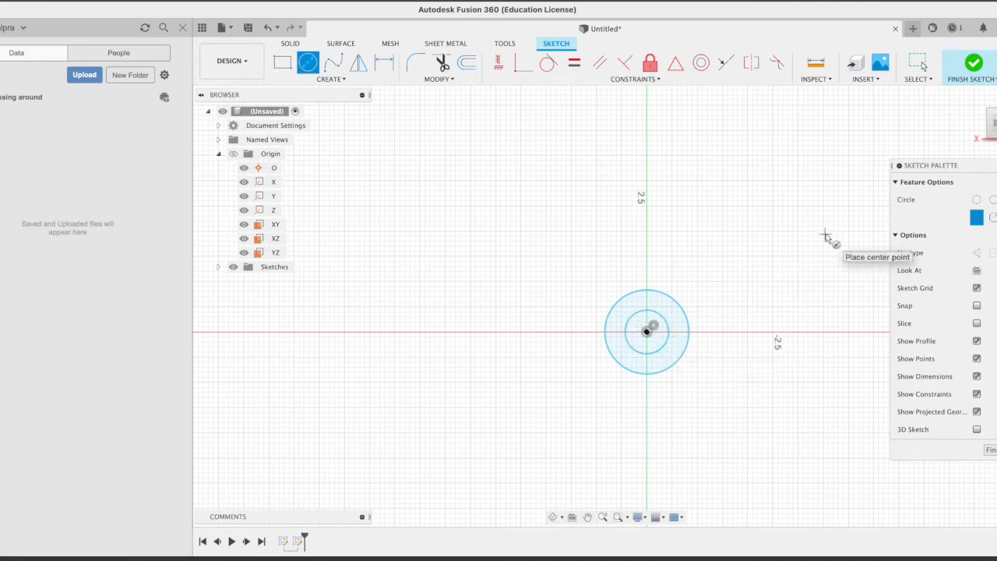
pyautogui.click(992, 449)
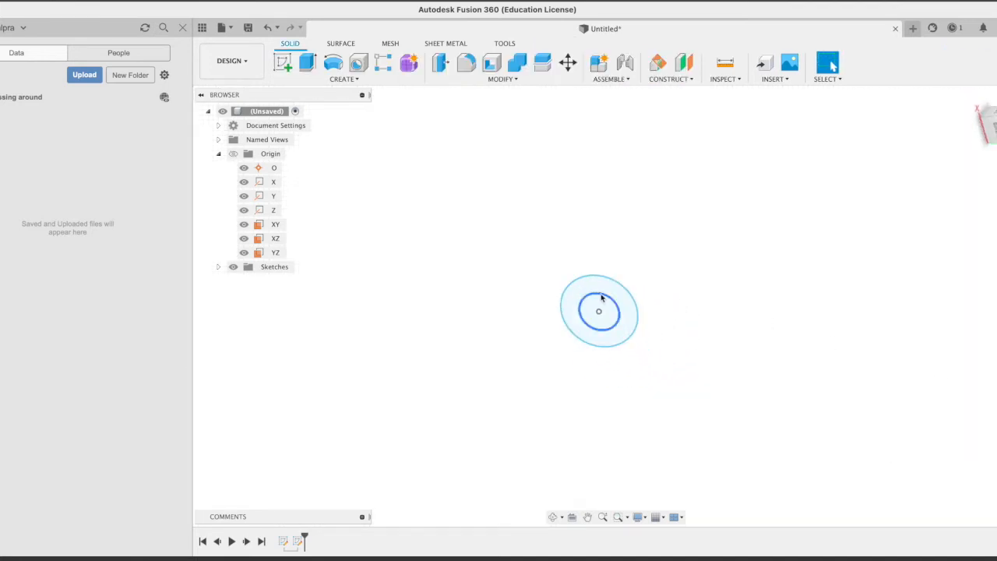
# Step: Start a sketch on the YZ plane and draw a wavy five-point spline from the origin, spanning about 4.2 mm along the horizontal axis
pyautogui.click(278, 61)
pyautogui.click(657, 290)
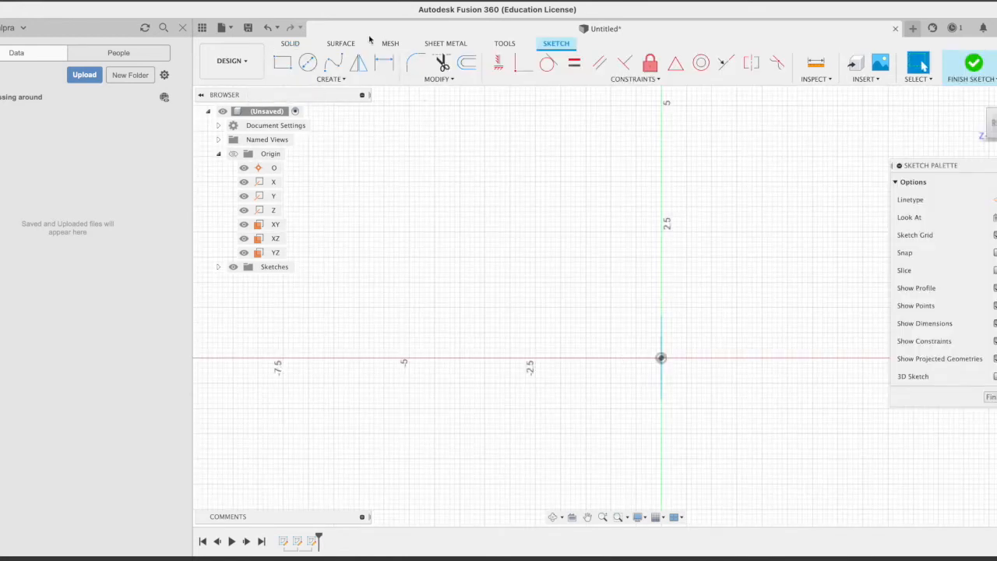
pyautogui.click(333, 63)
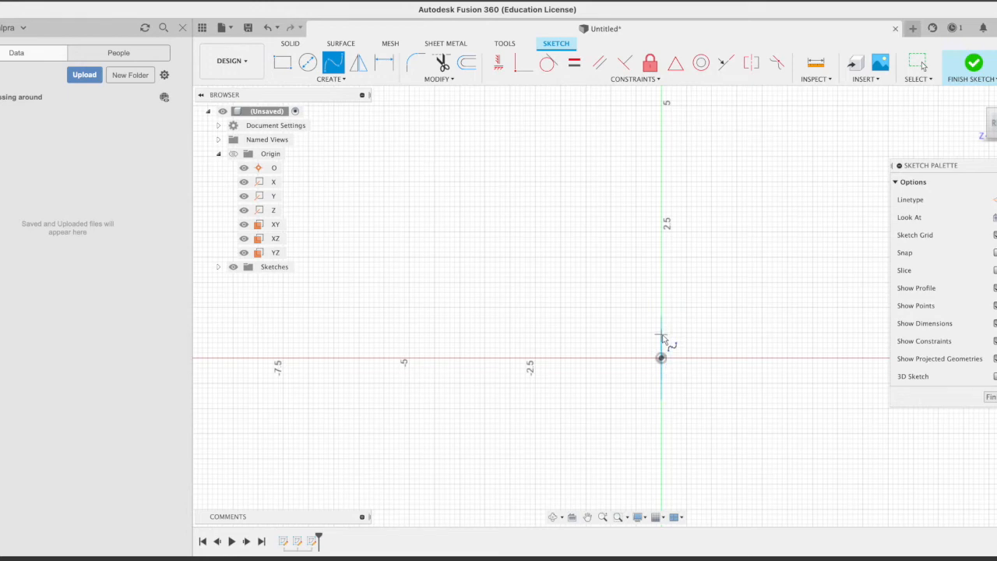
pyautogui.click(661, 358)
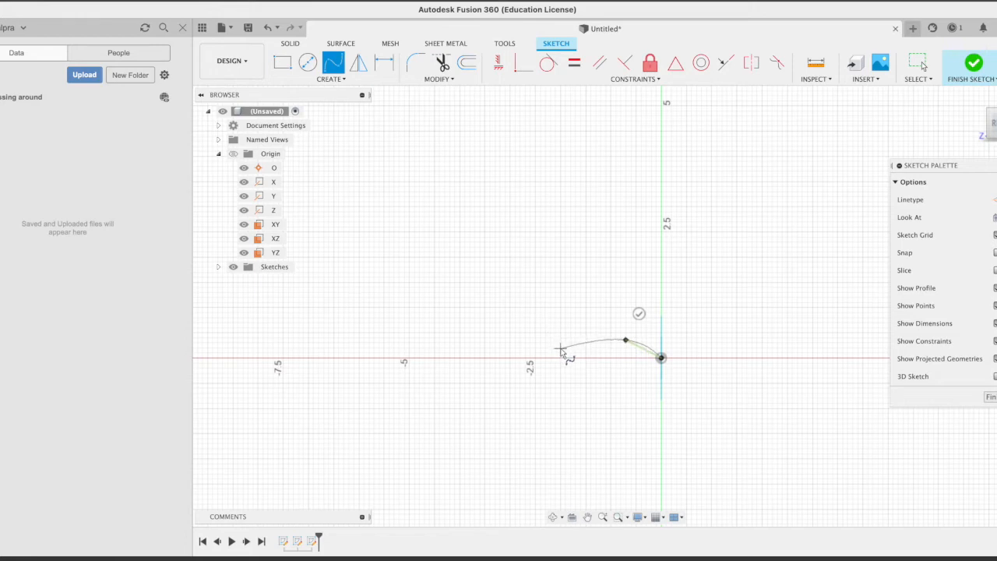
pyautogui.click(563, 349)
pyautogui.click(506, 329)
pyautogui.click(452, 336)
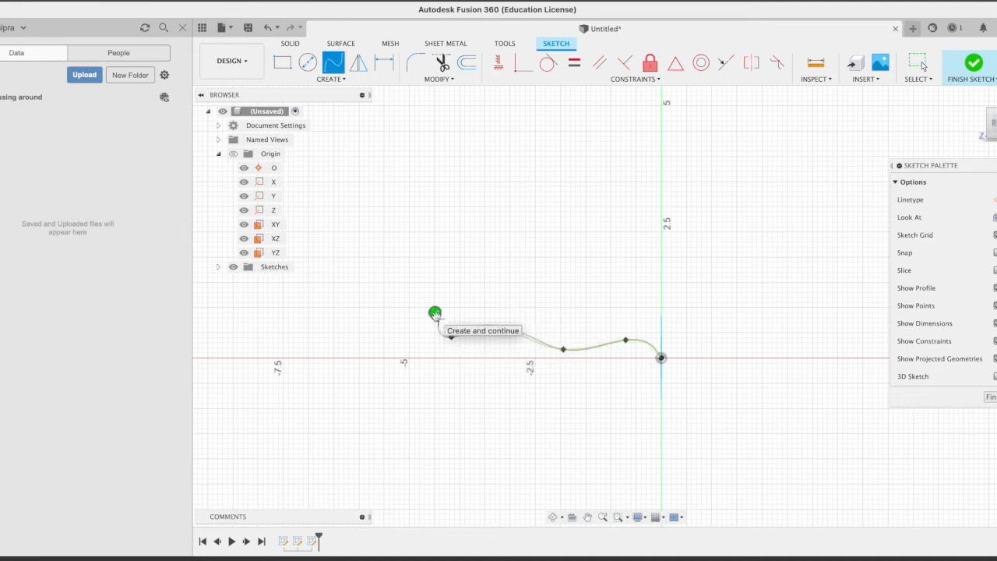
pyautogui.click(434, 313)
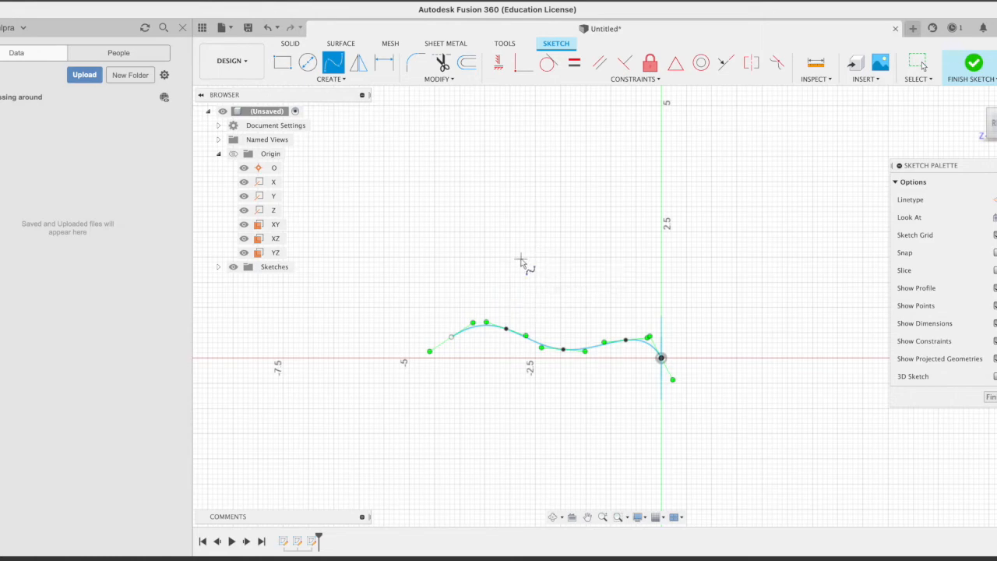
pyautogui.press('Escape')
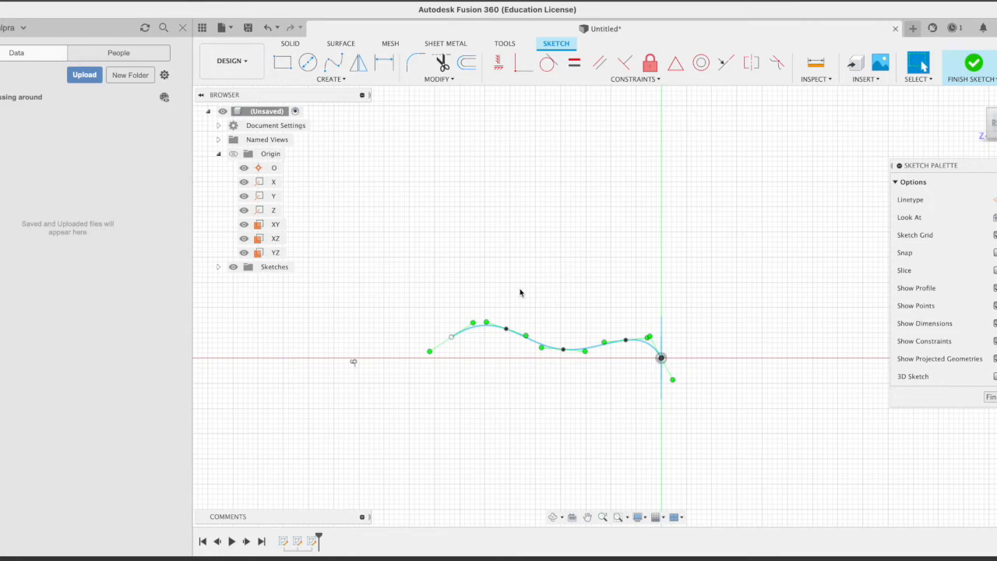
# Step: Adjust the tangent handles at the spline's free end and neighbouring fit point, and finish the sketch
pyautogui.moveTo(473, 324)
pyautogui.mouseDown()
pyautogui.moveTo(454, 312)
pyautogui.moveTo(464, 322)
pyautogui.mouseUp()
pyautogui.click(505, 328)
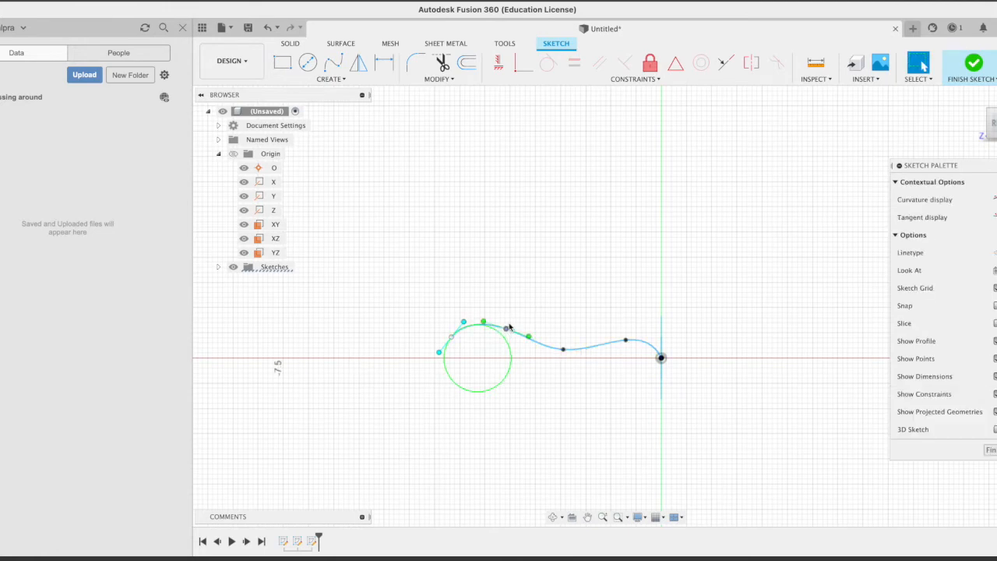
pyautogui.moveTo(528, 336)
pyautogui.mouseDown()
pyautogui.moveTo(532, 326)
pyautogui.moveTo(524, 339)
pyautogui.moveTo(508, 321)
pyautogui.moveTo(502, 331)
pyautogui.mouseUp()
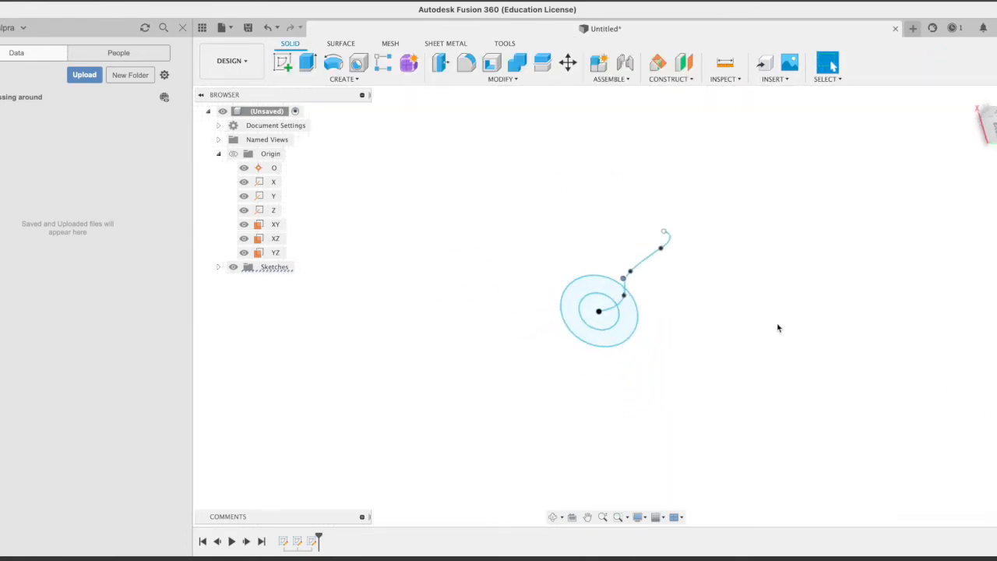
# Step: Reshape the spline by repositioning its free end, the neighbouring fit point and the middle fit point, giving it stronger bends
pyautogui.moveTo(814, 339)
pyautogui.keyDown('shift'); pyautogui.mouseDown(button='middle')
pyautogui.moveTo(817, 367)
pyautogui.moveTo(841, 396)
pyautogui.moveTo(871, 403)
pyautogui.moveTo(679, 363)
pyautogui.moveTo(719, 381)
pyautogui.moveTo(722, 394)
pyautogui.moveTo(726, 384)
pyautogui.mouseUp(button='middle'); pyautogui.keyUp('shift')
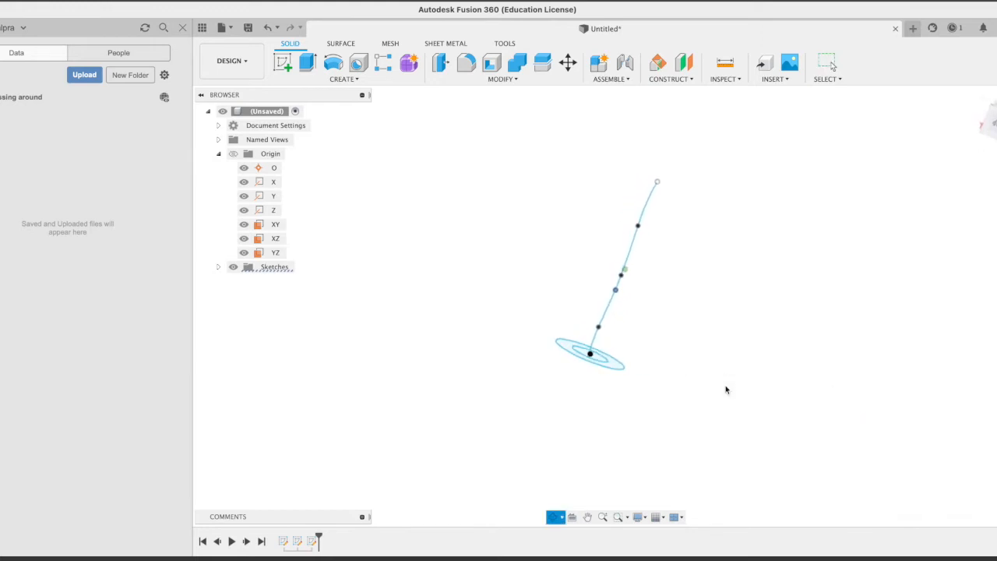
pyautogui.keyDown('shift'); pyautogui.moveTo(806, 340); pyautogui.dragTo(662, 281, button='middle'); pyautogui.keyUp('shift')
pyautogui.click(609, 226)
pyautogui.click(604, 223)
pyautogui.moveTo(606, 224)
pyautogui.mouseDown()
pyautogui.moveTo(569, 231)
pyautogui.moveTo(598, 231)
pyautogui.moveTo(590, 223)
pyautogui.mouseUp()
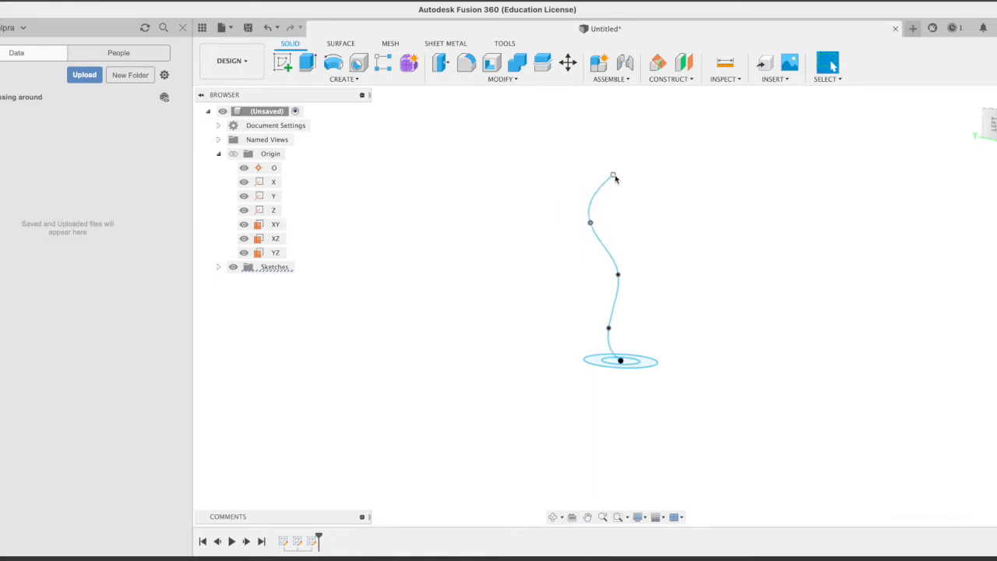
pyautogui.moveTo(614, 175); pyautogui.dragTo(600, 144)
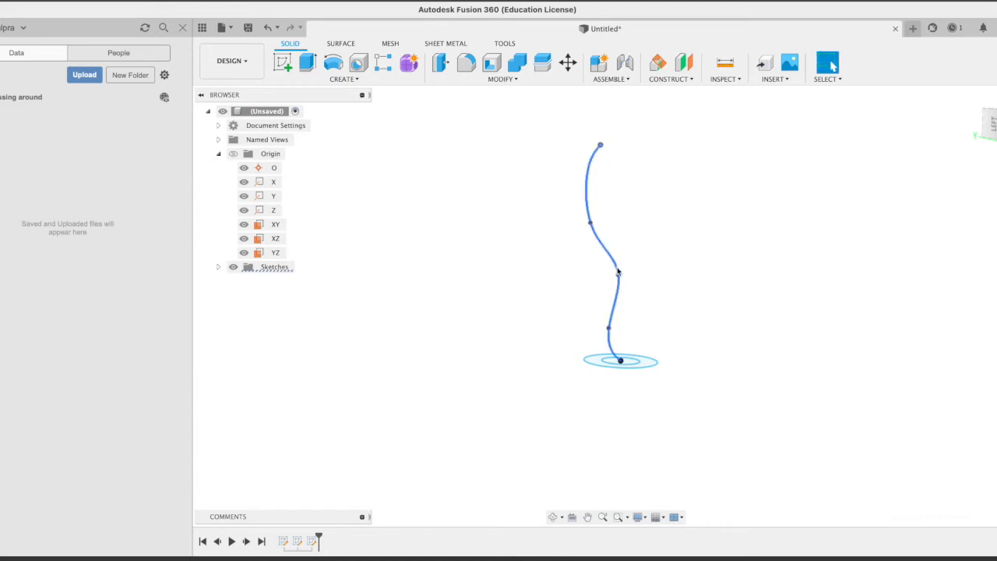
pyautogui.moveTo(617, 273); pyautogui.dragTo(636, 273)
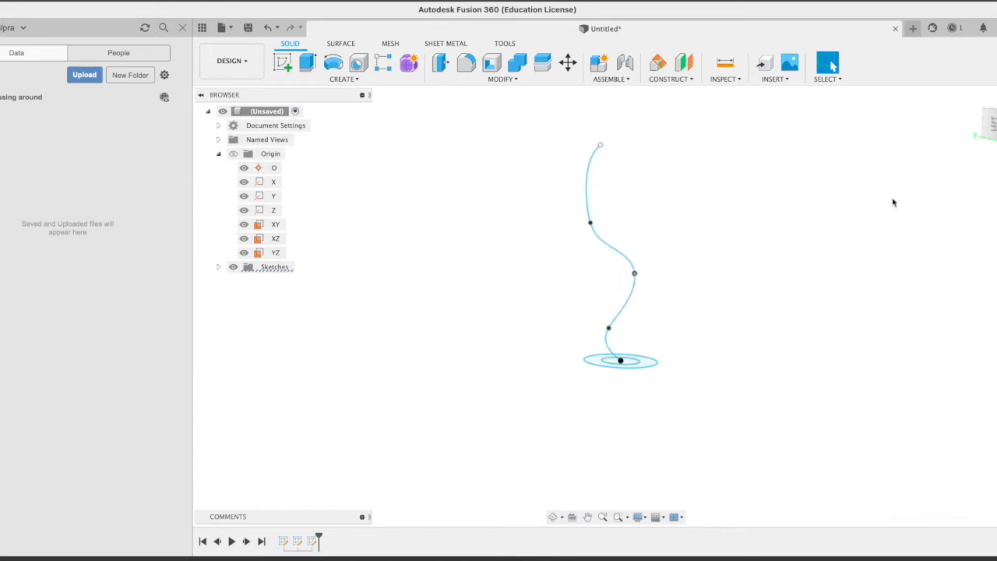
# Step: With Move/Copy, shift the spline's middle fit point 0.50 mm in Z and its free end about -0.244 mm in X and -0.128 mm in Z
pyautogui.click(995, 123)
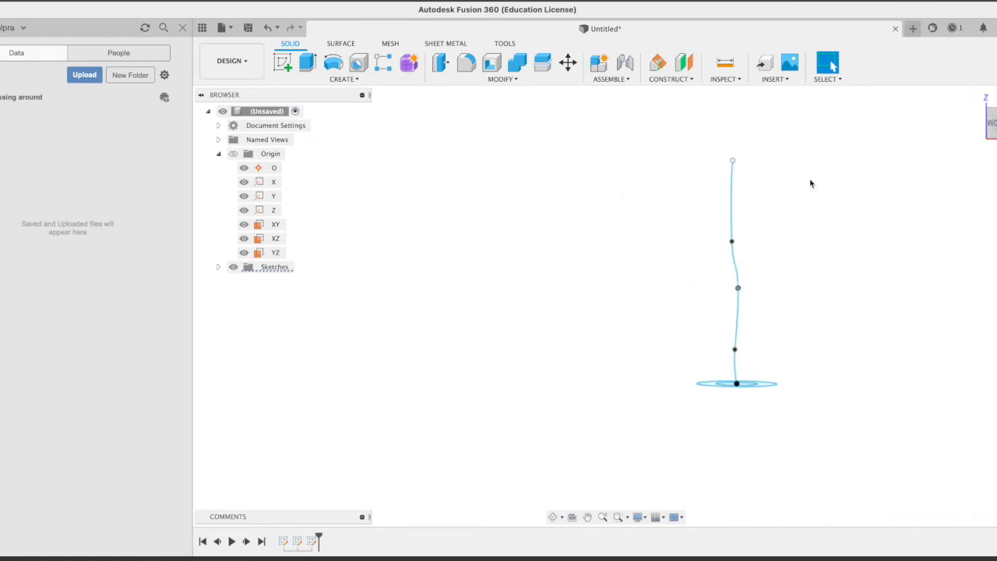
pyautogui.click(568, 64)
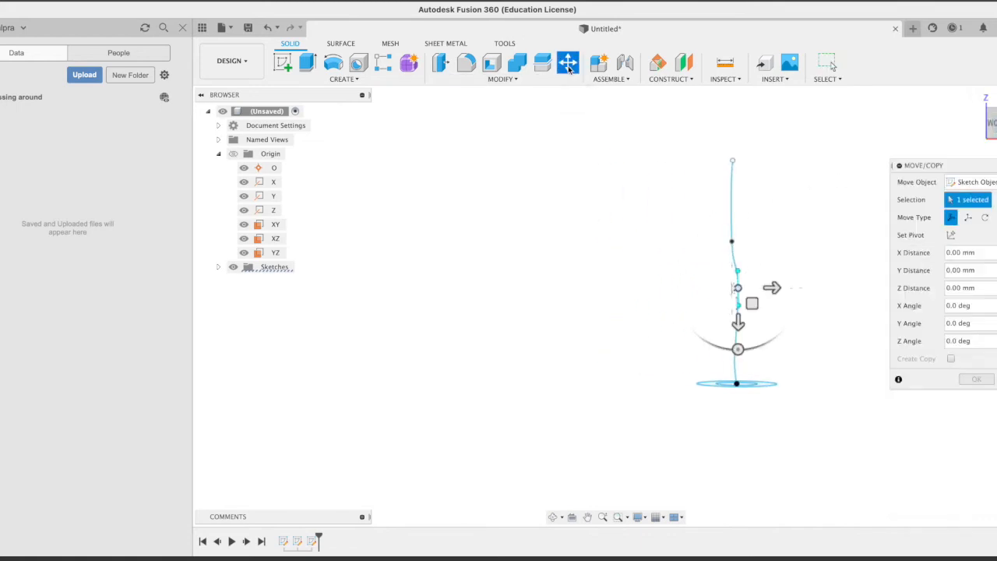
pyautogui.moveTo(780, 289); pyautogui.dragTo(798, 288)
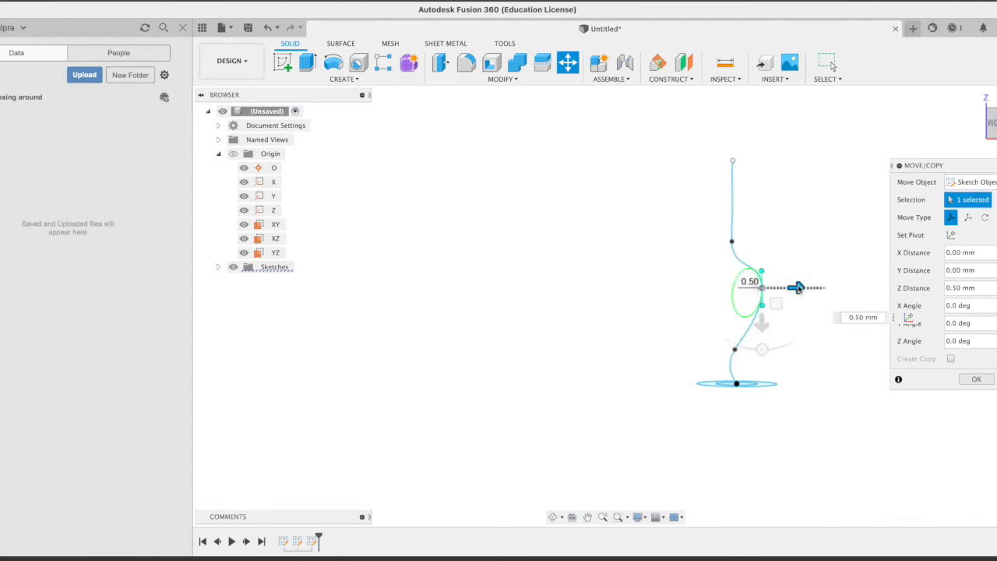
pyautogui.click(732, 161)
pyautogui.moveTo(768, 163)
pyautogui.mouseDown()
pyautogui.moveTo(724, 175)
pyautogui.moveTo(704, 160)
pyautogui.moveTo(686, 185)
pyautogui.moveTo(700, 166)
pyautogui.mouseUp()
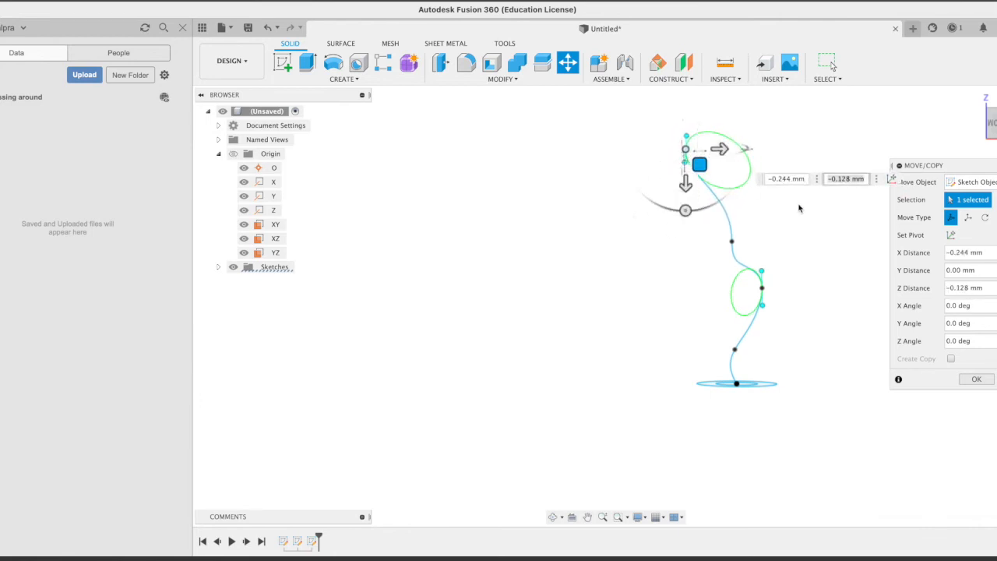
pyautogui.click(977, 380)
# Step: Try a single-path Sweep of the inner circle along the spline, perpendicular to the path, as a new body
pyautogui.keyDown('shift'); pyautogui.moveTo(857, 358); pyautogui.dragTo(537, 400, button='middle'); pyautogui.keyUp('shift')
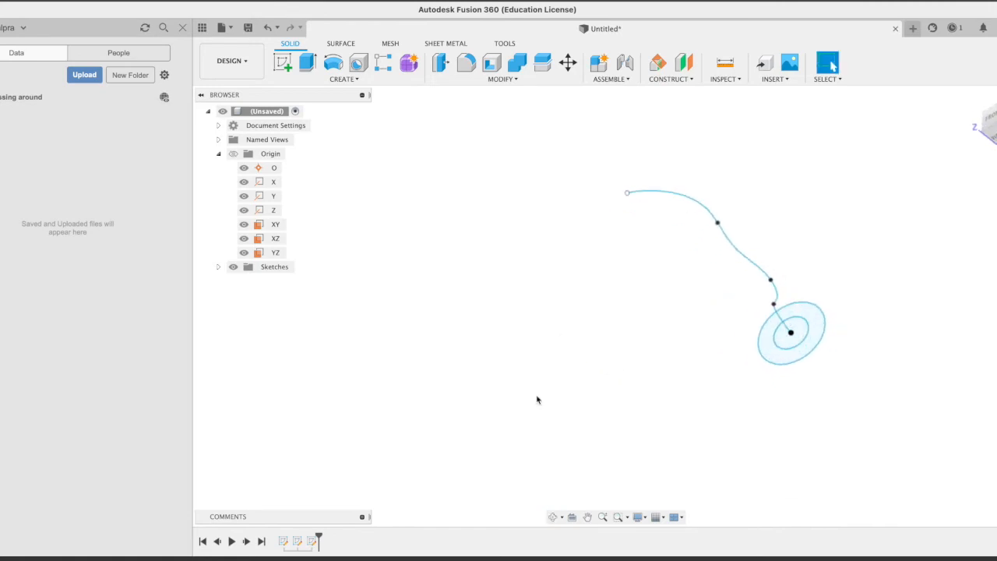
pyautogui.click(350, 80)
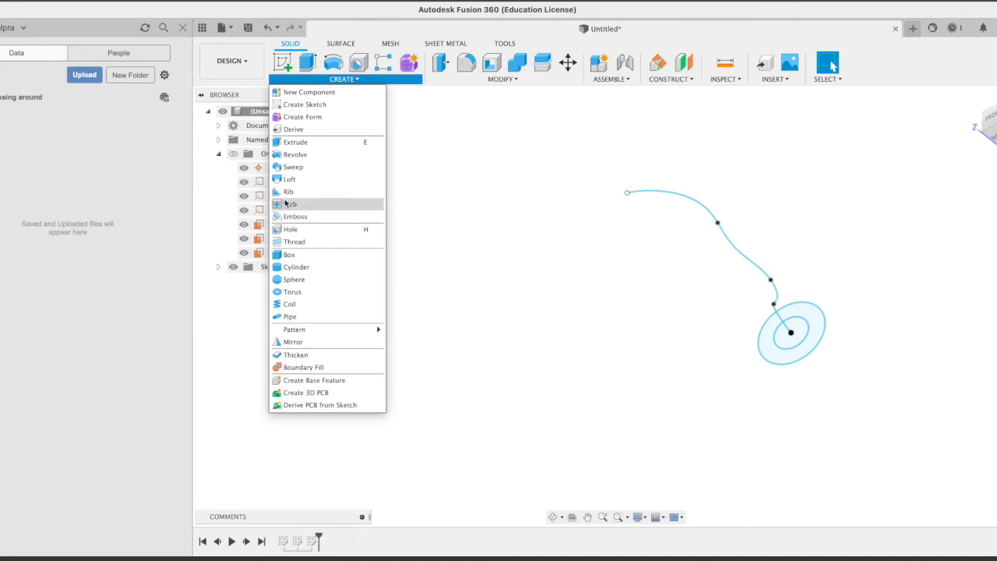
pyautogui.click(307, 168)
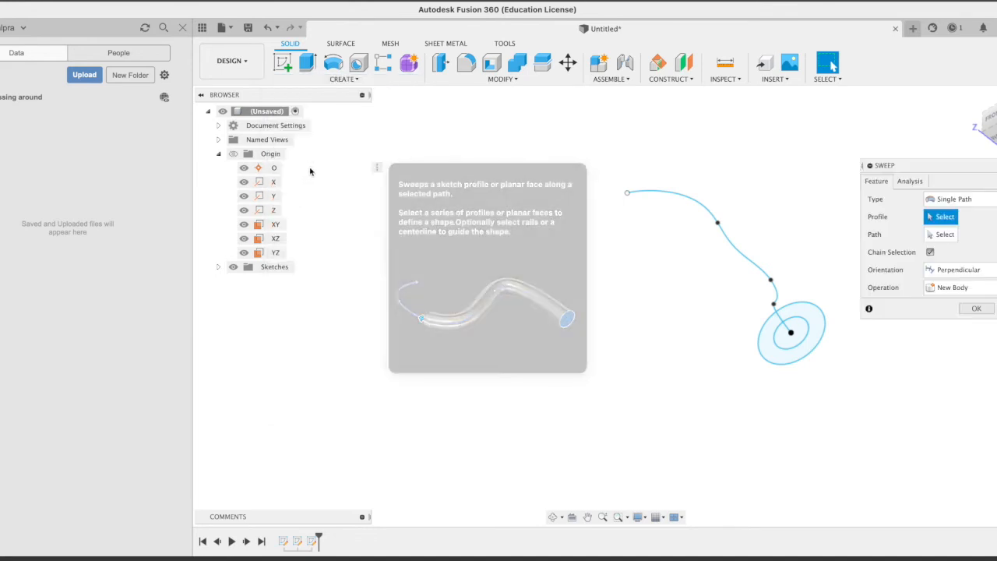
pyautogui.click(818, 323)
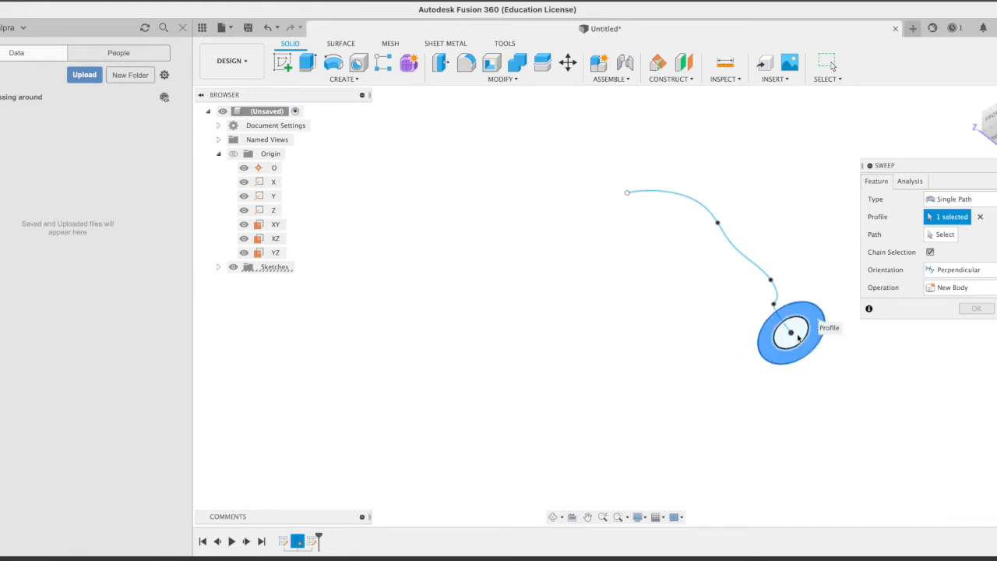
pyautogui.click(802, 333)
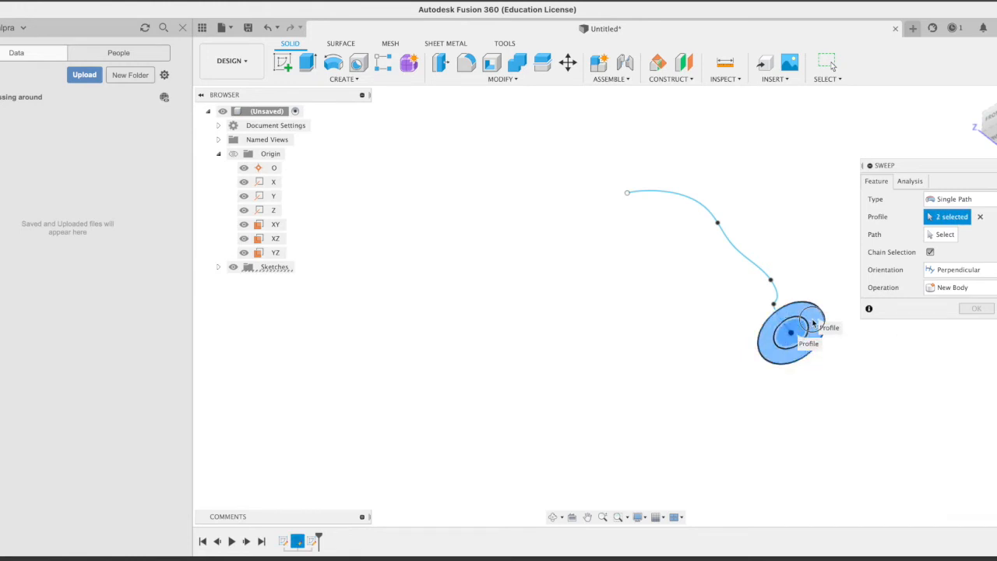
pyautogui.click(816, 337)
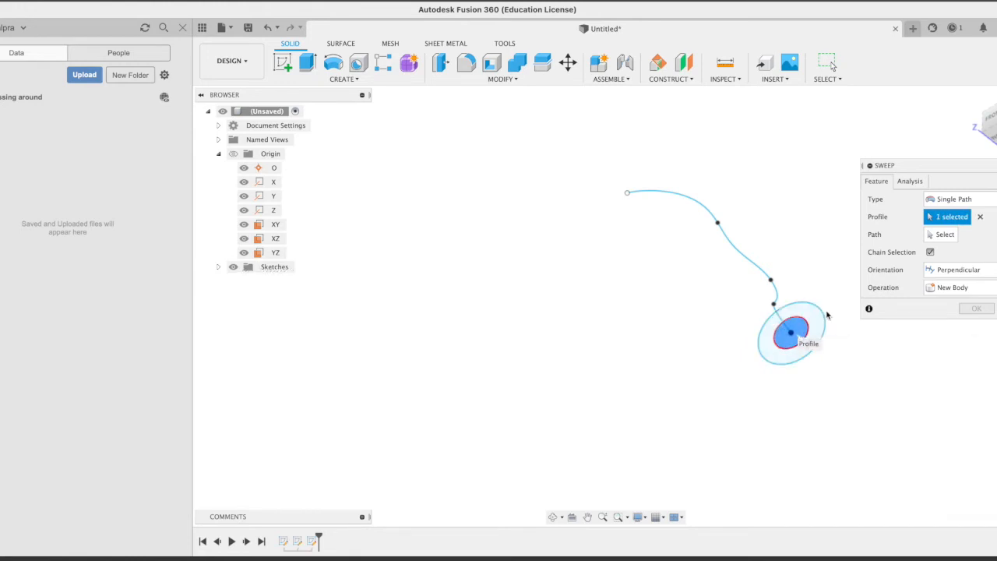
pyautogui.click(944, 235)
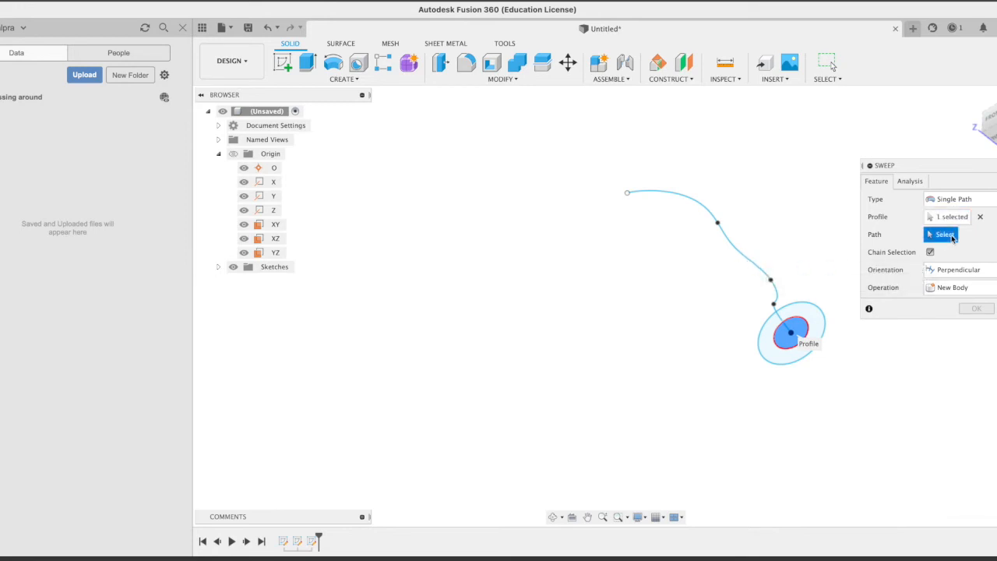
pyautogui.click(730, 244)
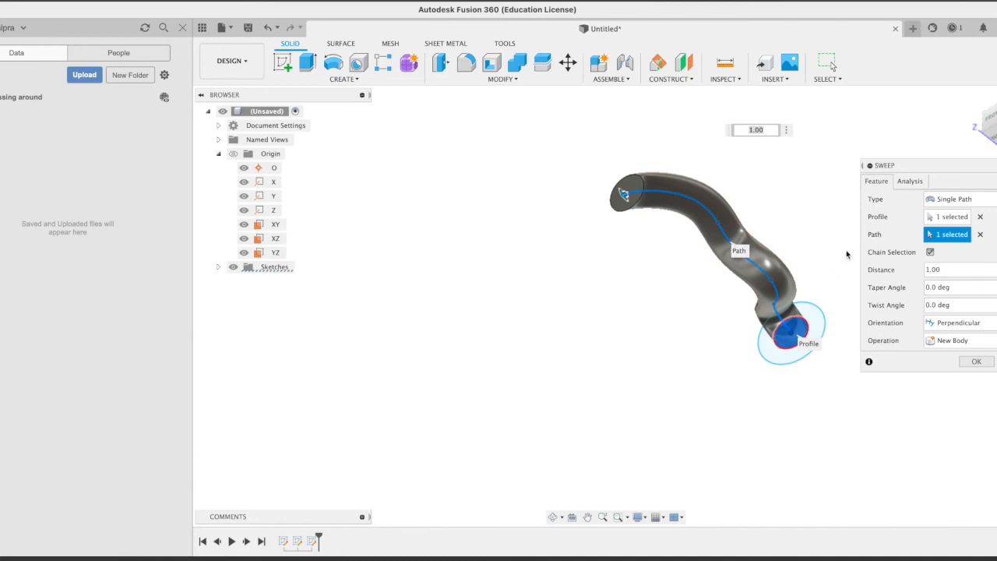
# Step: Shorten the sweep distance to about 0.936, restore it to 1.00 and inspect the swept tube from several angles
pyautogui.keyDown('shift'); pyautogui.moveTo(816, 212); pyautogui.dragTo(634, 315, button='middle'); pyautogui.keyUp('shift')
pyautogui.moveTo(609, 302); pyautogui.dragTo(609, 292)
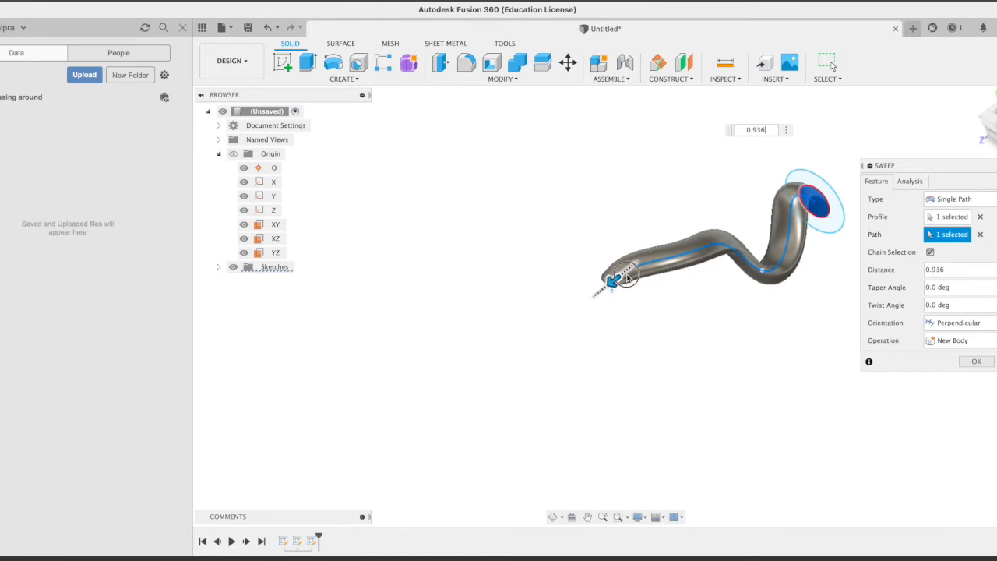
pyautogui.moveTo(656, 269); pyautogui.dragTo(610, 321)
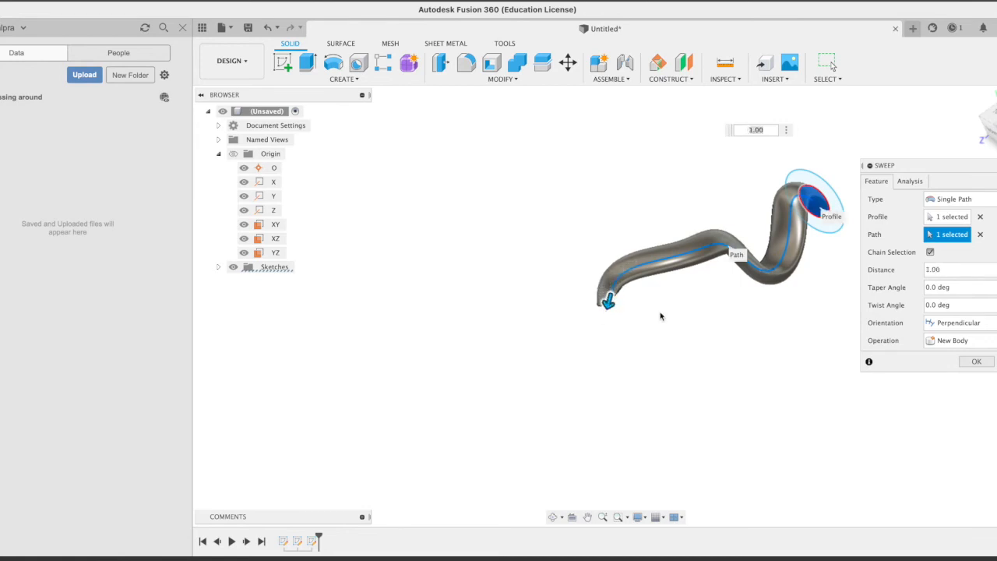
pyautogui.keyDown('shift'); pyautogui.moveTo(763, 350); pyautogui.dragTo(697, 334, button='middle'); pyautogui.keyUp('shift')
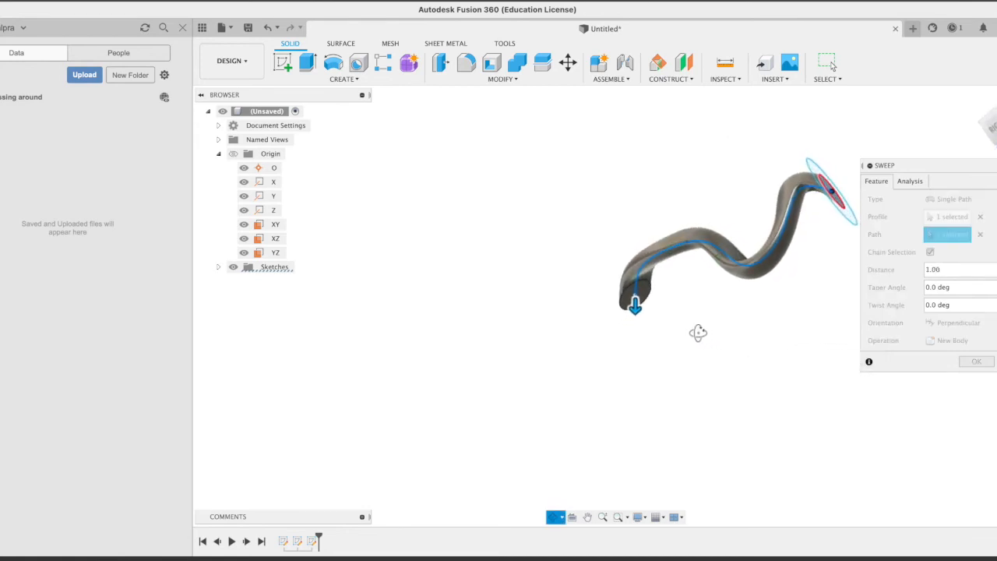
pyautogui.moveTo(779, 353)
pyautogui.keyDown('shift'); pyautogui.mouseDown(button='middle')
pyautogui.moveTo(821, 372)
pyautogui.moveTo(811, 384)
pyautogui.moveTo(759, 366)
pyautogui.moveTo(802, 367)
pyautogui.moveTo(615, 375)
pyautogui.mouseUp(button='middle'); pyautogui.keyUp('shift')
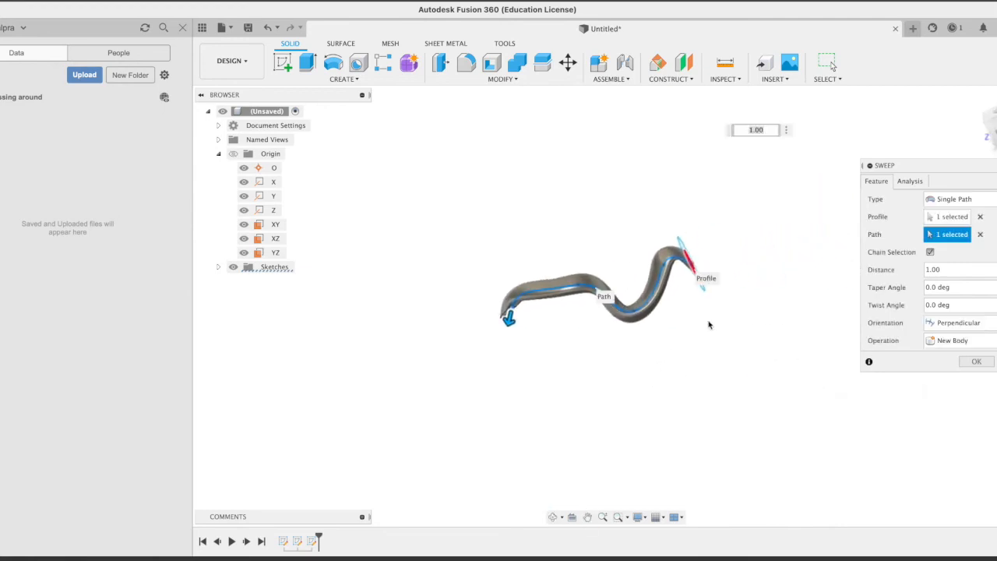
# Step: Try the ring between the two circles as the sweep profile in place of the inner circle, and cancel the sweep
pyautogui.click(981, 218)
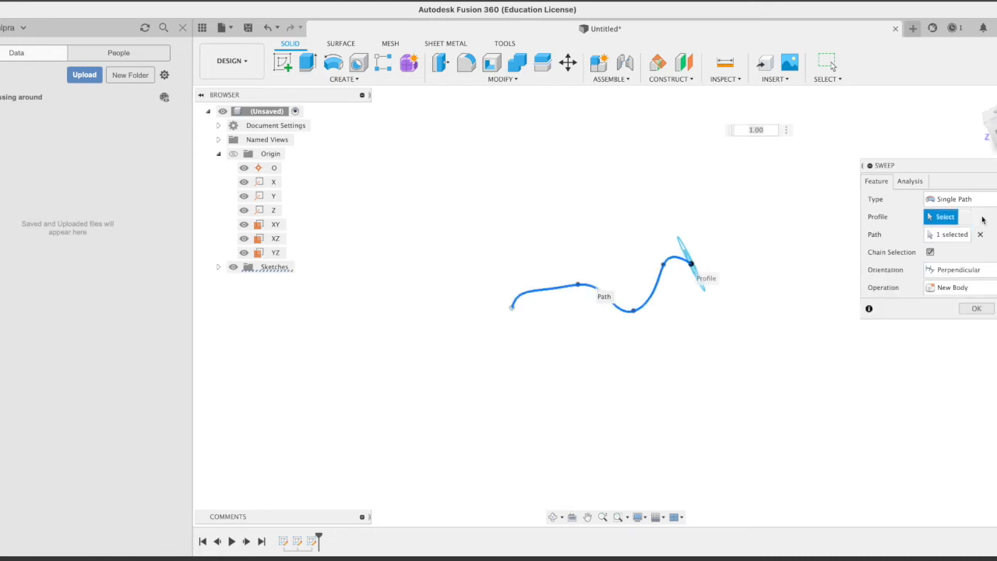
pyautogui.moveTo(779, 378)
pyautogui.keyDown('shift'); pyautogui.mouseDown(button='middle')
pyautogui.moveTo(805, 314)
pyautogui.moveTo(848, 367)
pyautogui.moveTo(693, 358)
pyautogui.moveTo(707, 349)
pyautogui.moveTo(683, 283)
pyautogui.mouseUp(button='middle'); pyautogui.keyUp('shift')
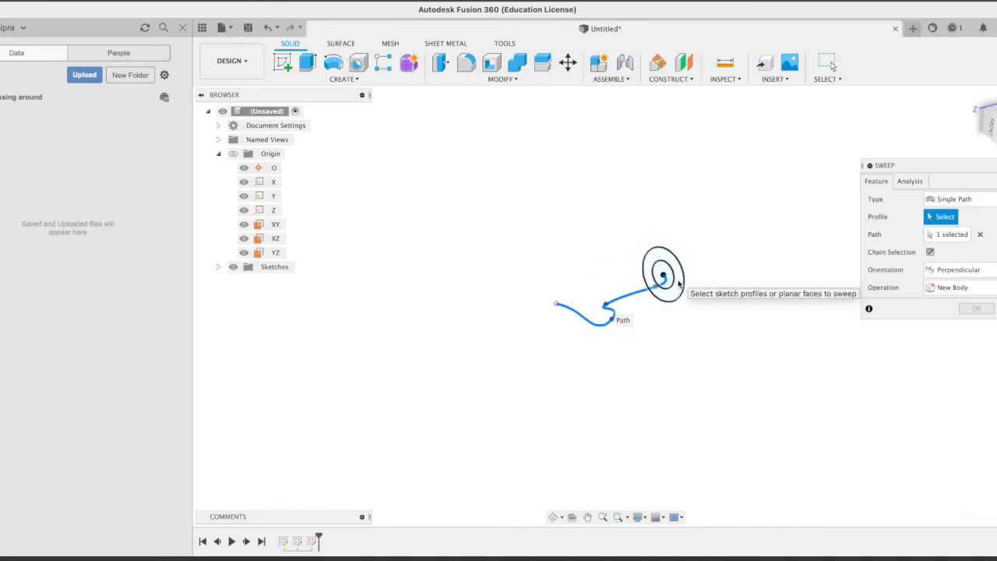
pyautogui.click(681, 283)
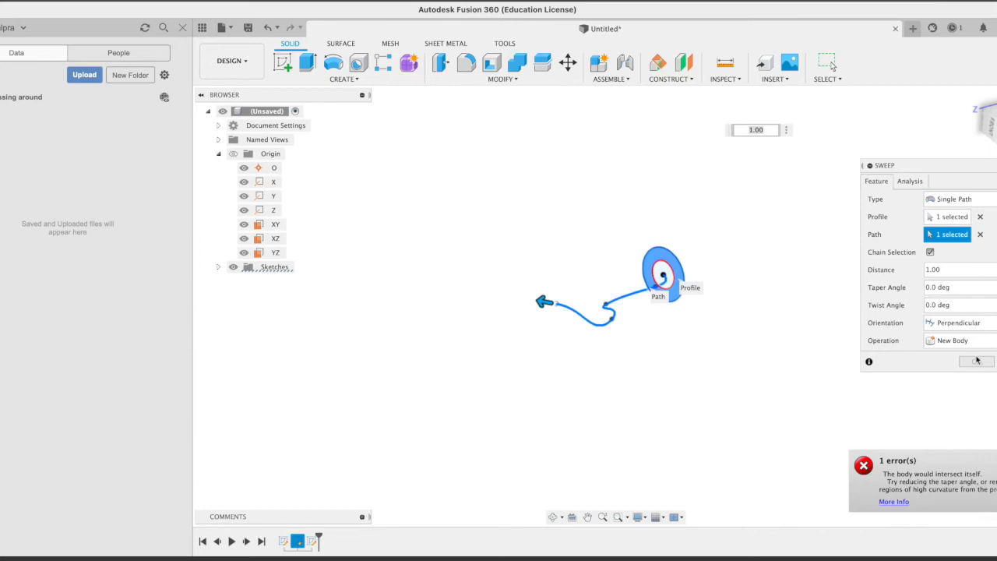
pyautogui.click(830, 65)
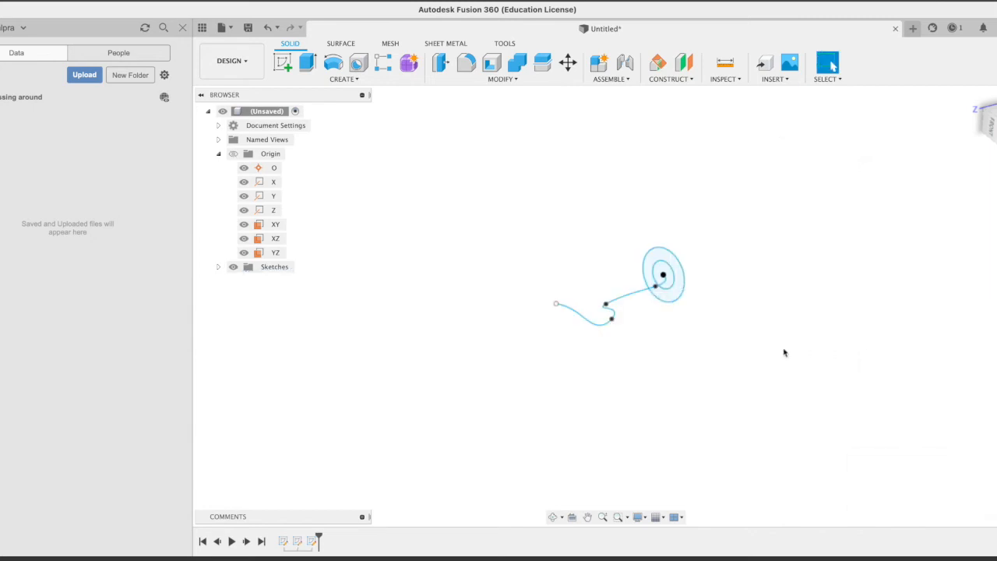
# Step: Smooth the spline by repositioning the fit points nearest the circles and nearest the free end
pyautogui.moveTo(713, 371)
pyautogui.mouseDown(button='middle')
pyautogui.moveTo(670, 329)
pyautogui.moveTo(653, 388)
pyautogui.mouseUp(button='middle')
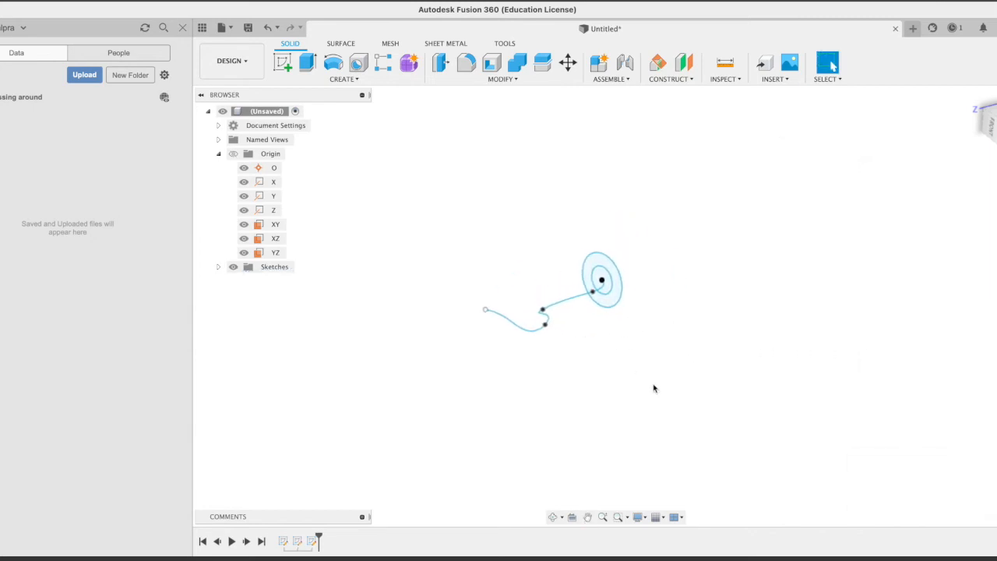
pyautogui.keyDown('shift'); pyautogui.moveTo(740, 397); pyautogui.dragTo(719, 294, button='middle'); pyautogui.keyUp('shift')
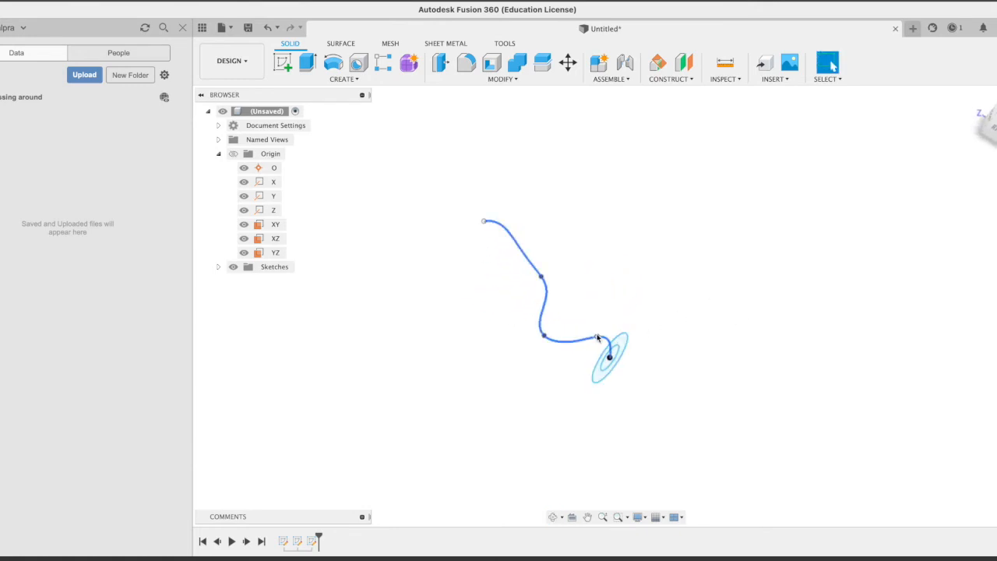
pyautogui.moveTo(542, 276); pyautogui.dragTo(500, 274)
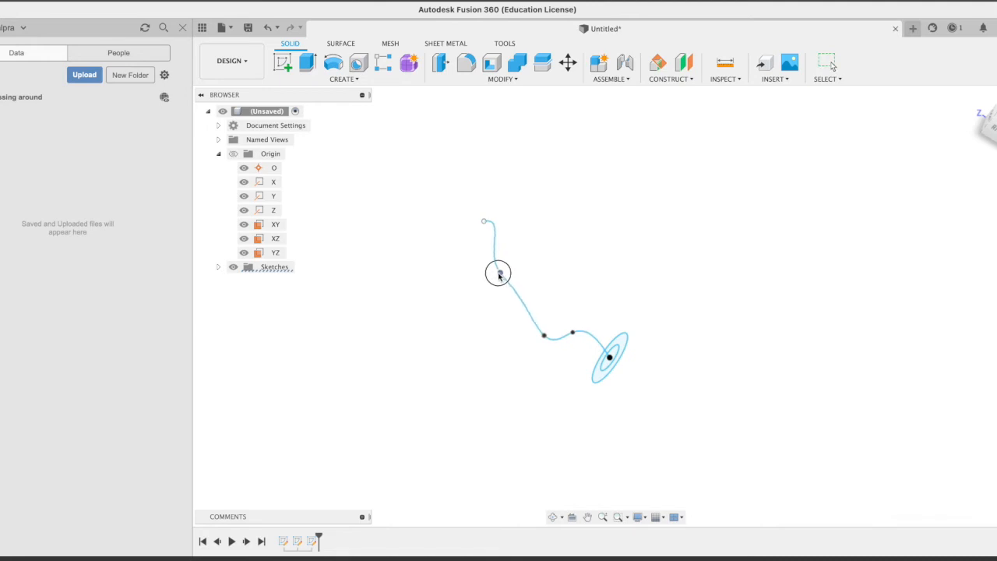
# Step: With Move/Copy, shift the spline's middle fit point by about -0.479 mm in X, 0.451 mm in Y and -0.497 mm in Z, and reposition the free end
pyautogui.click(568, 63)
pyautogui.moveTo(569, 324); pyautogui.dragTo(541, 305)
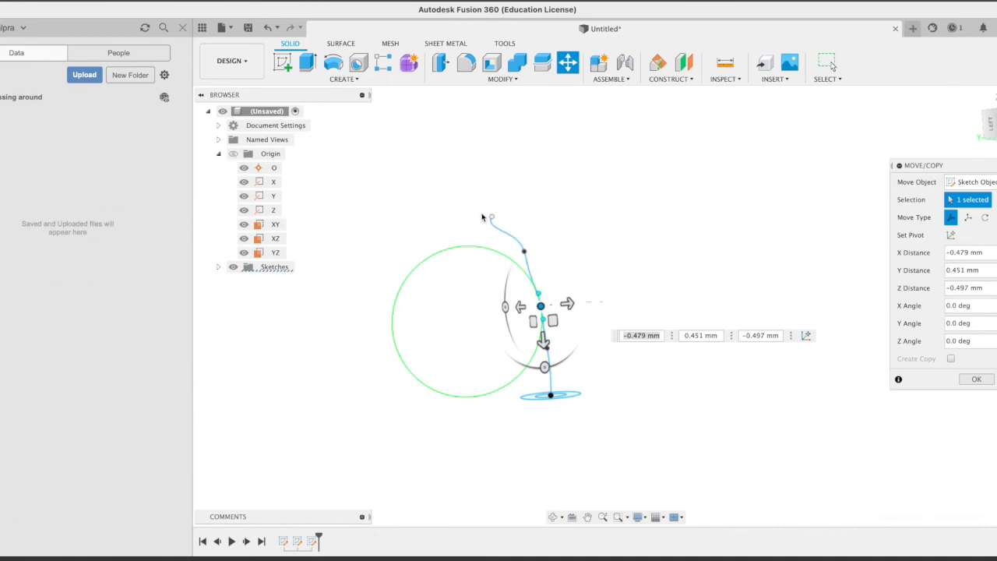
pyautogui.click(981, 381)
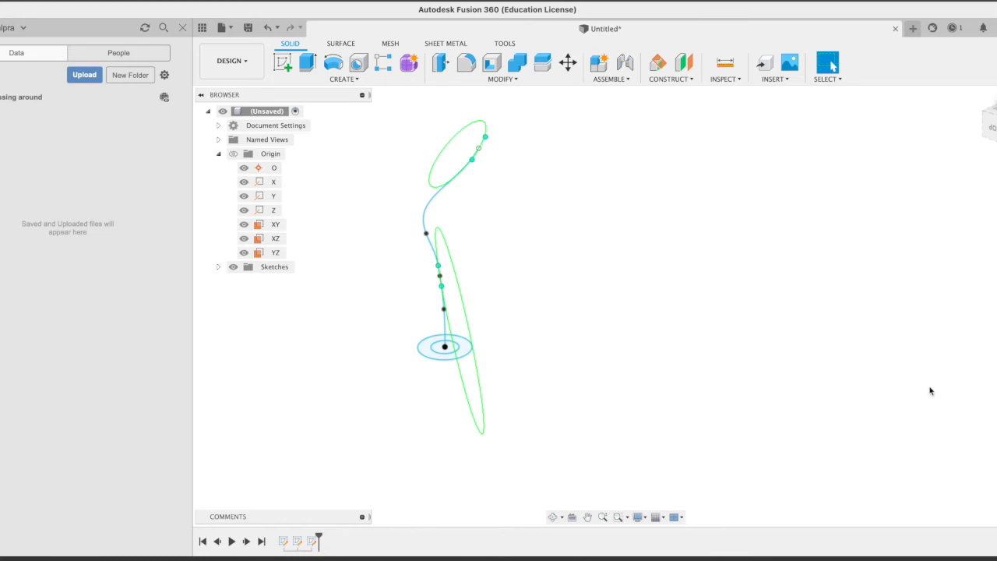
pyautogui.moveTo(930, 391); pyautogui.dragTo(992, 415, button='middle')
pyautogui.click(924, 396)
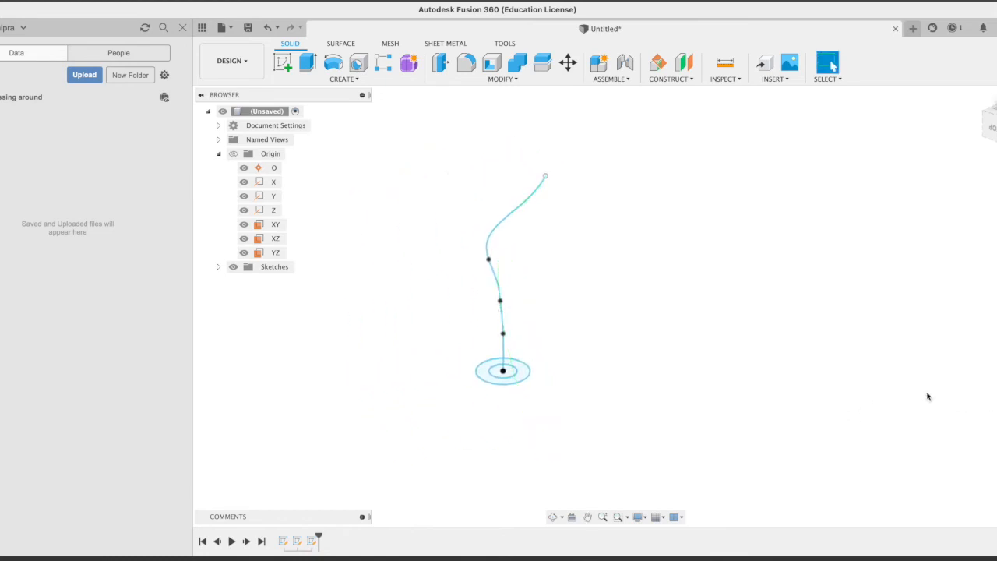
# Step: Sweep the ring between the two circles along the full spline as a new body
pyautogui.keyDown('shift'); pyautogui.moveTo(928, 397); pyautogui.dragTo(810, 506, button='middle'); pyautogui.keyUp('shift')
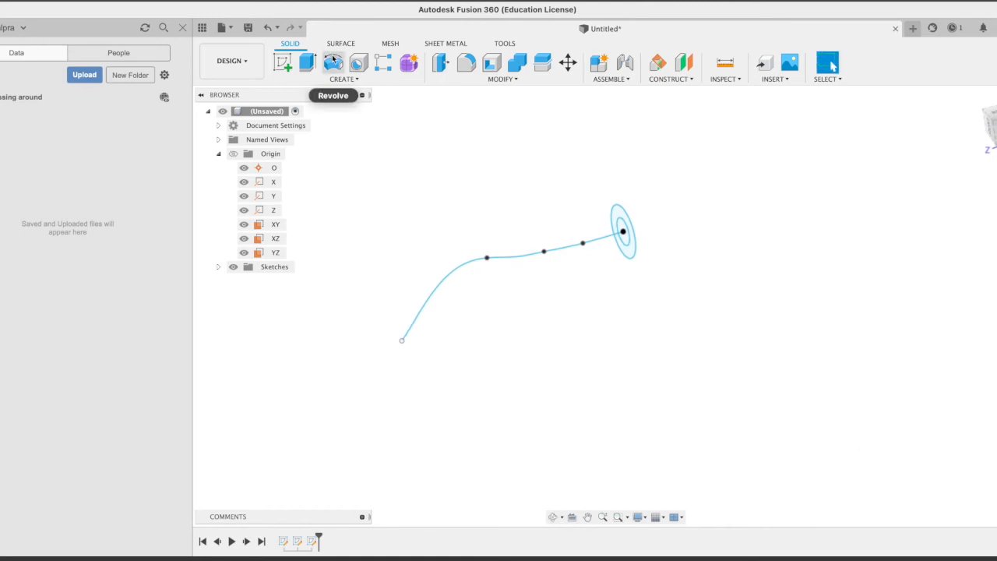
pyautogui.click(344, 78)
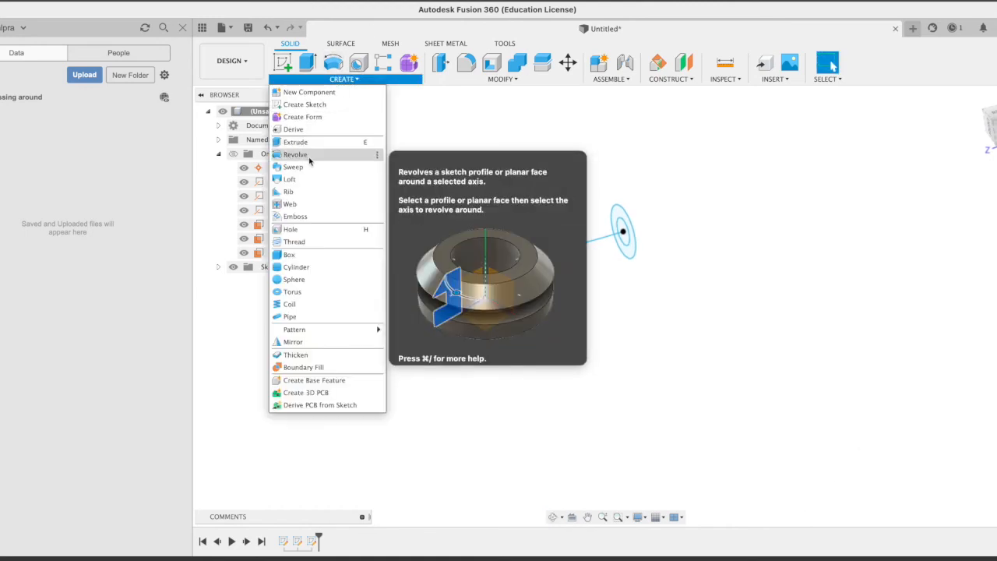
pyautogui.click(302, 166)
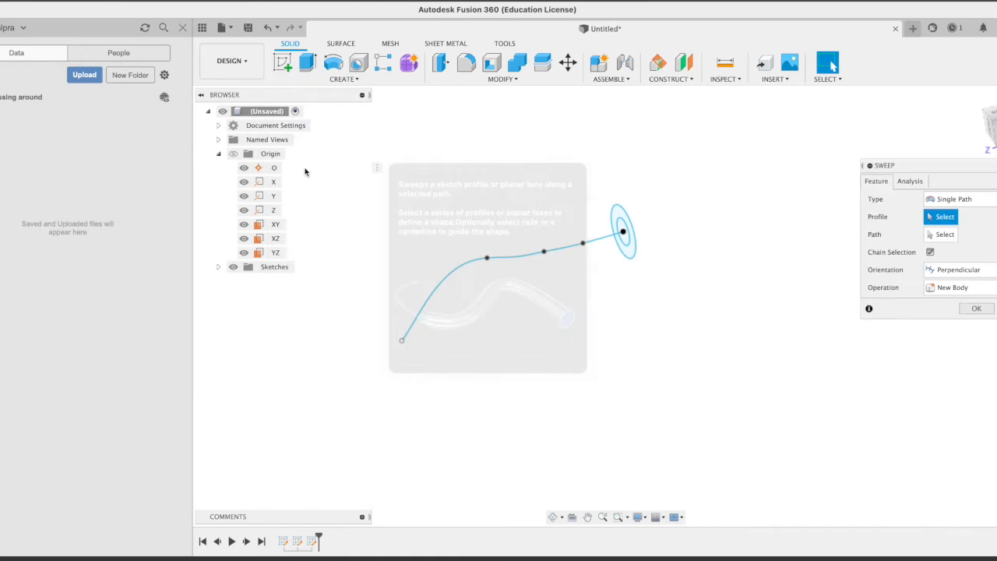
pyautogui.click(623, 220)
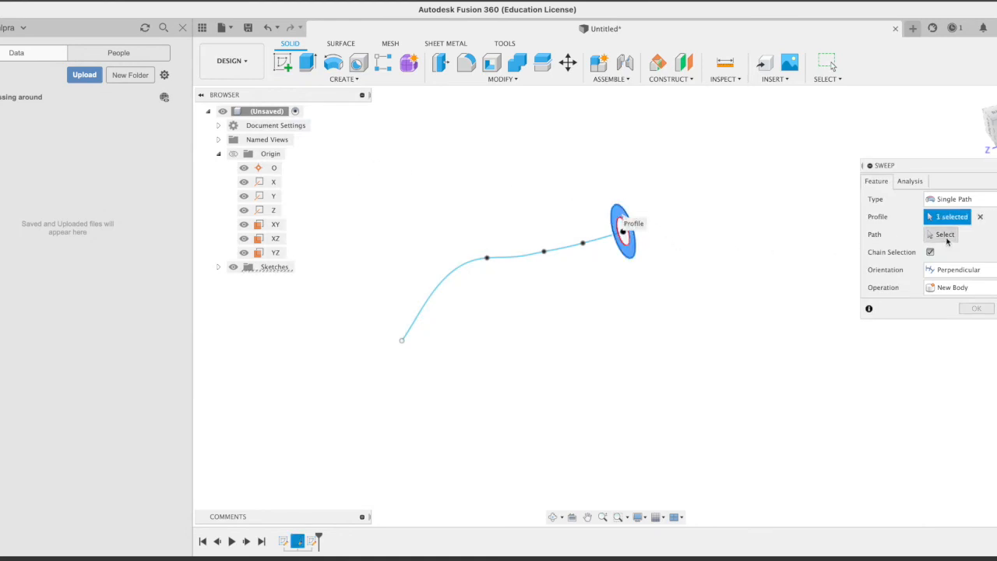
pyautogui.click(944, 235)
pyautogui.click(548, 251)
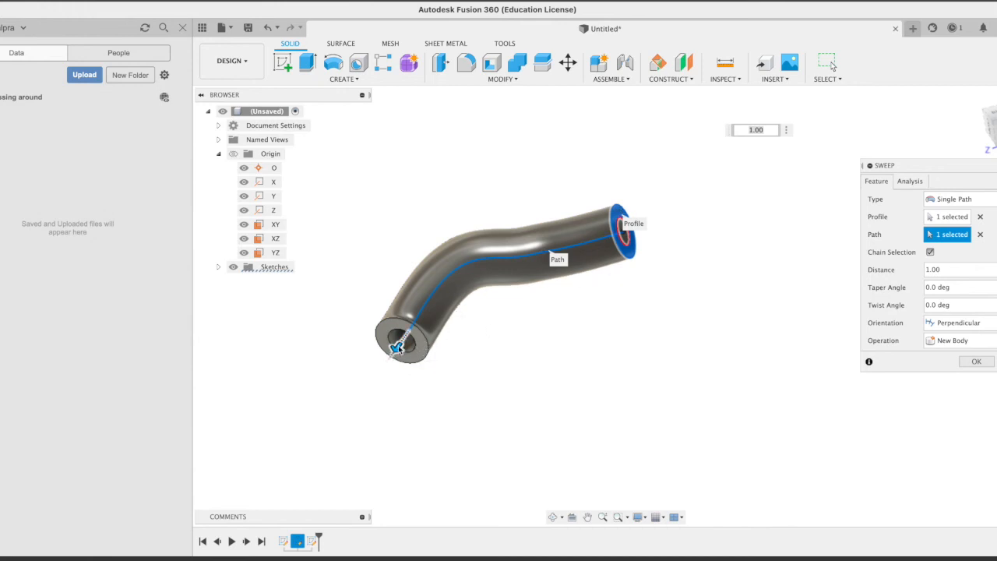
pyautogui.moveTo(396, 348); pyautogui.dragTo(350, 401)
pyautogui.click(978, 363)
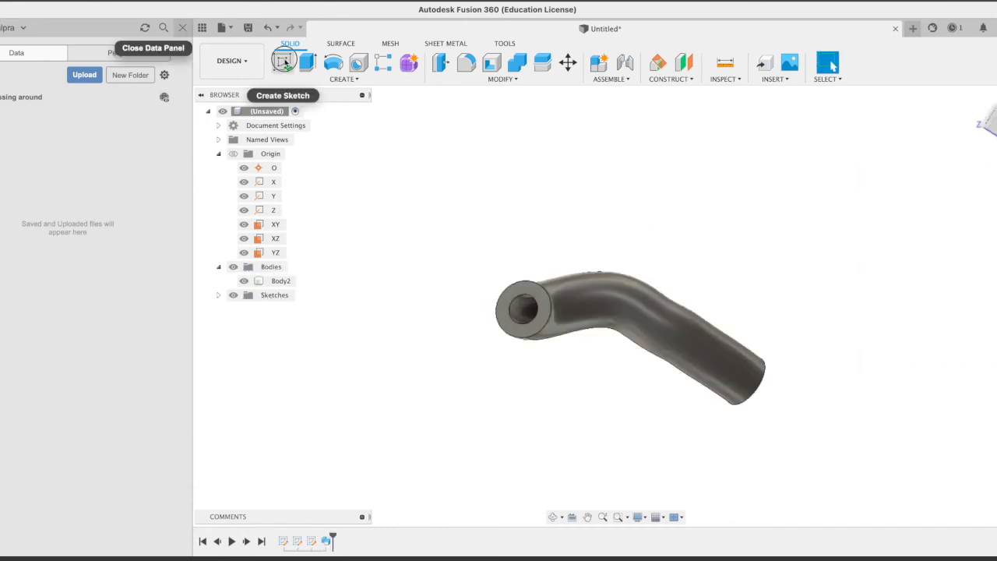
# Step: Start a sketch on the vertical origin plane and draw a circle about 0.5 mm in diameter over the tube's middle
pyautogui.click(286, 64)
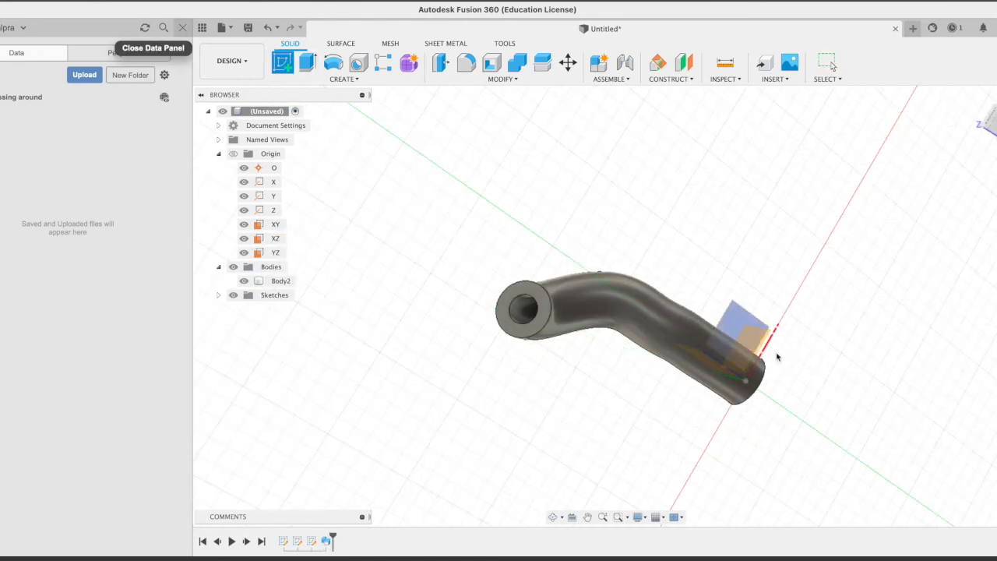
pyautogui.click(750, 335)
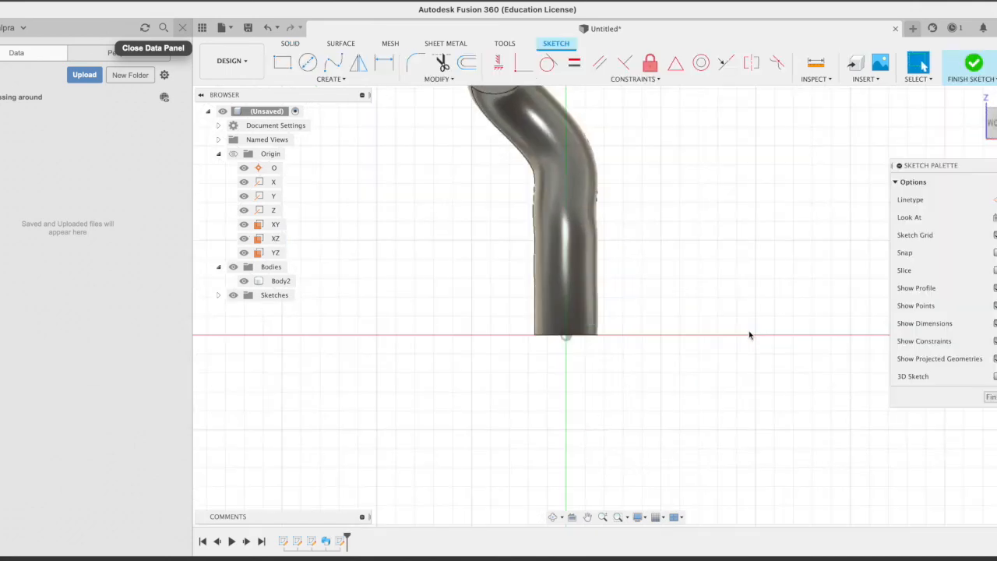
pyautogui.scroll(-2, 704, 308)
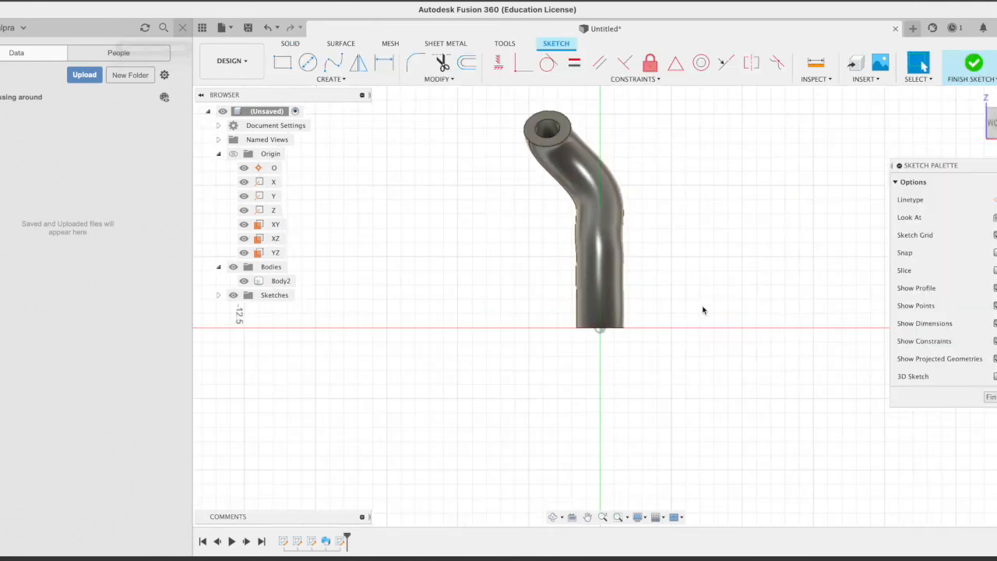
pyautogui.click(308, 62)
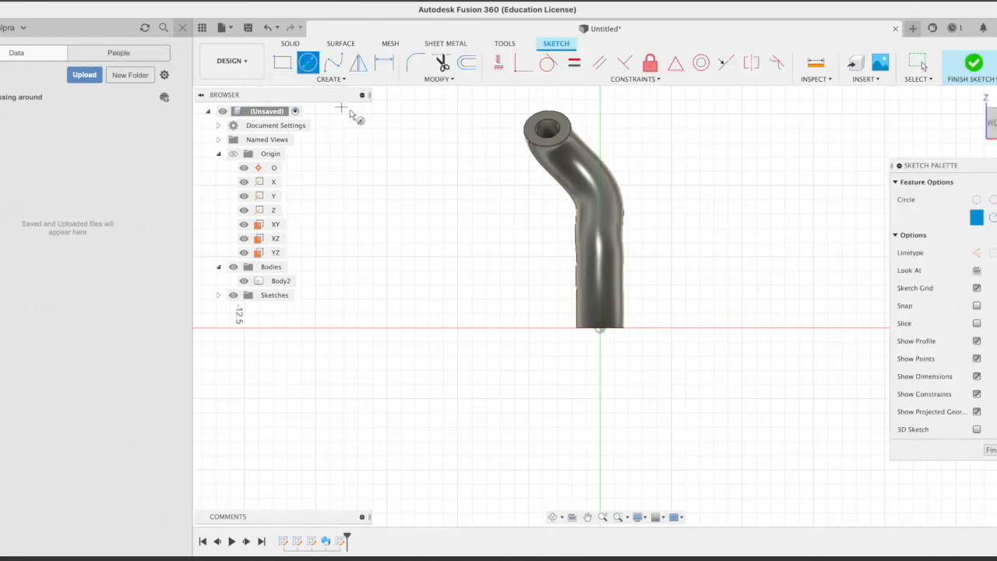
pyautogui.click(601, 221)
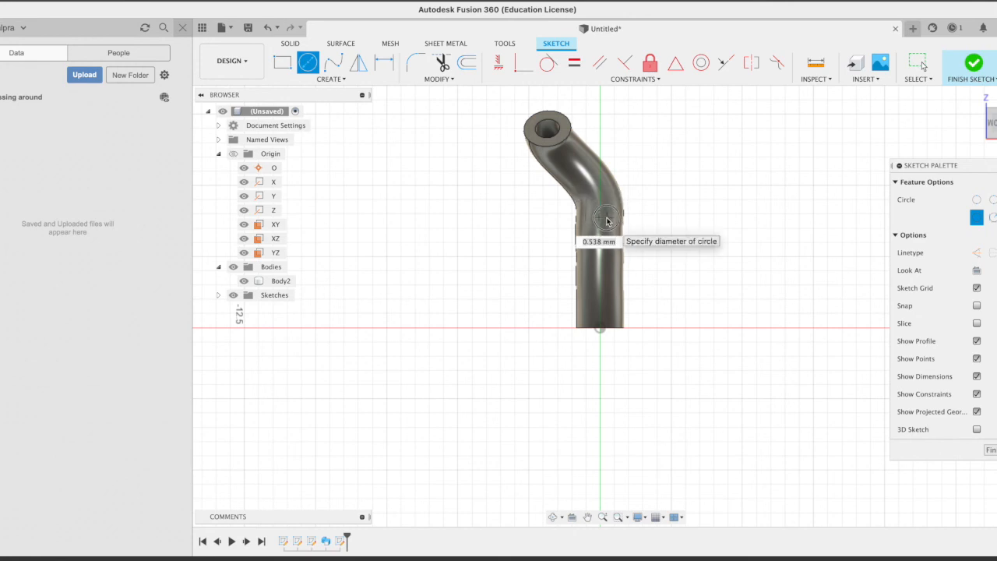
pyautogui.press('Escape')
pyautogui.scroll(3, 642, 355)
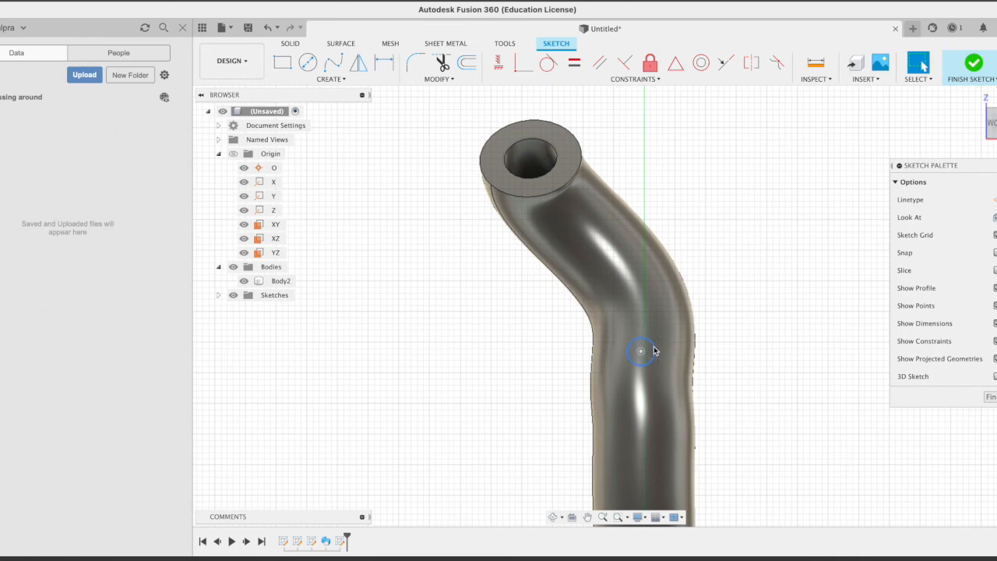
# Step: Create a rectangular pattern of three circles down the tube's length with a 1.30 mm extent
pyautogui.click(654, 349)
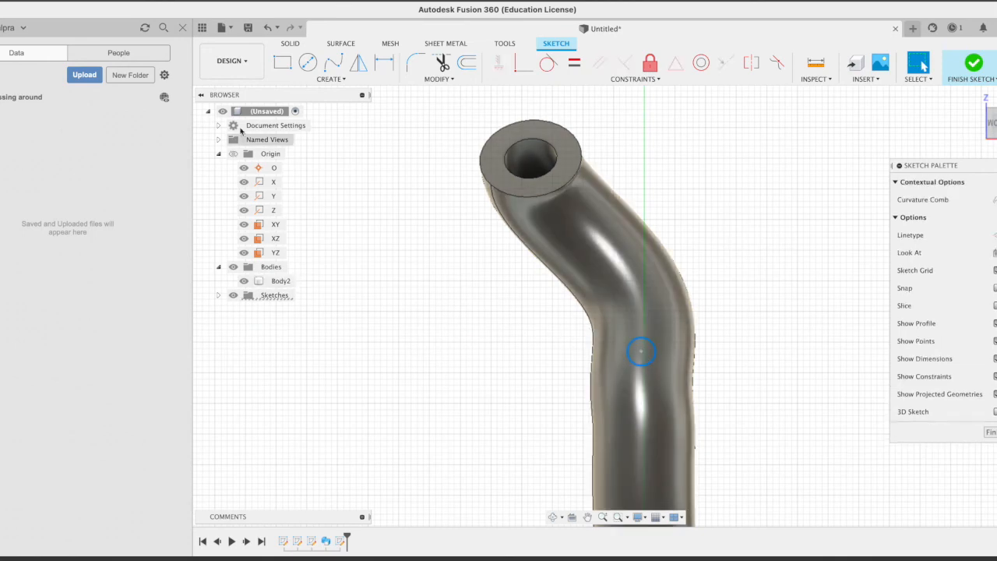
pyautogui.click(331, 79)
pyautogui.click(313, 267)
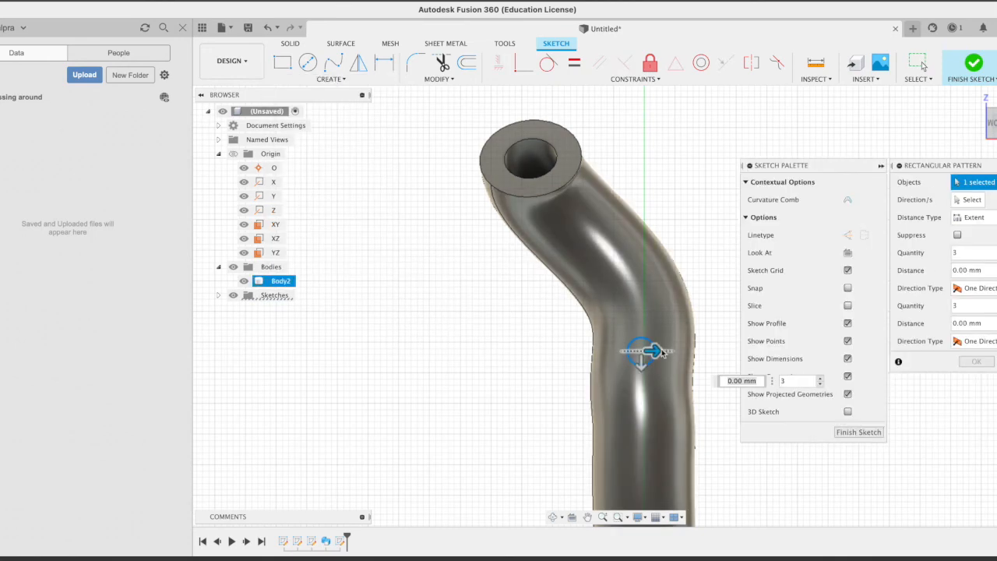
pyautogui.moveTo(640, 364); pyautogui.dragTo(639, 443)
pyautogui.scroll(1, 491, 372)
pyautogui.scroll(-3, 491, 372)
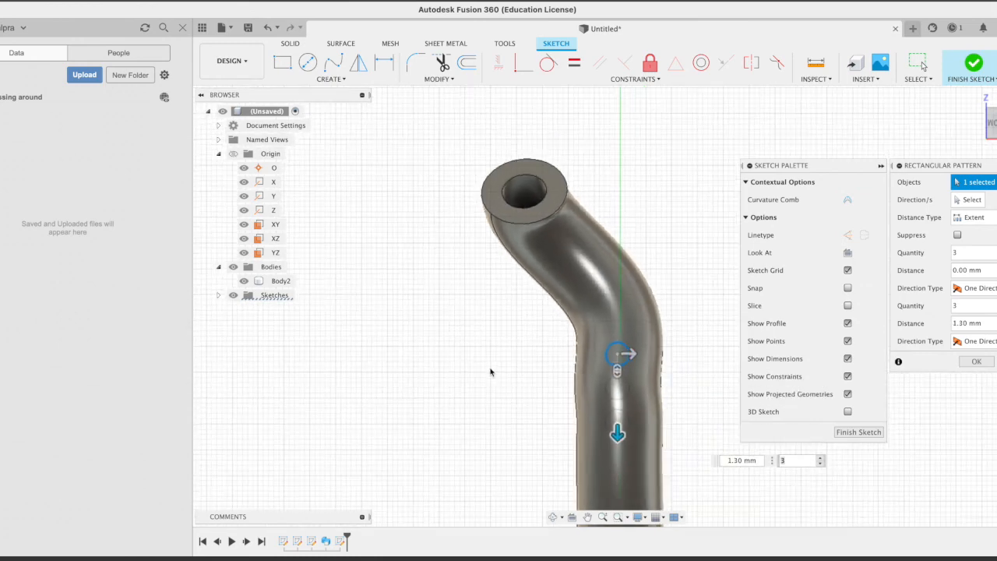
pyautogui.keyDown('shift'); pyautogui.moveTo(491, 373); pyautogui.dragTo(719, 343, button='middle'); pyautogui.keyUp('shift')
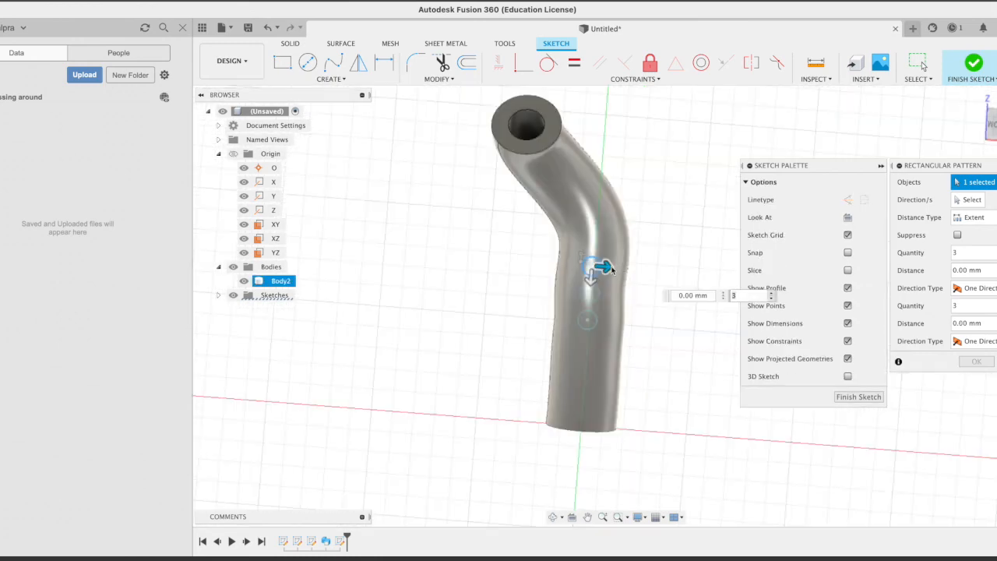
pyautogui.moveTo(611, 269); pyautogui.dragTo(598, 171)
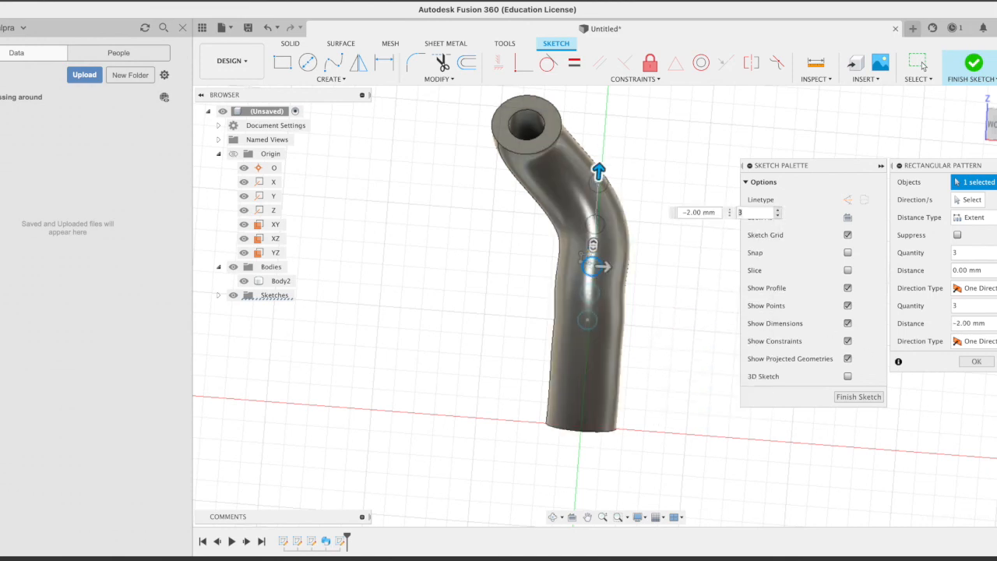
pyautogui.click(920, 62)
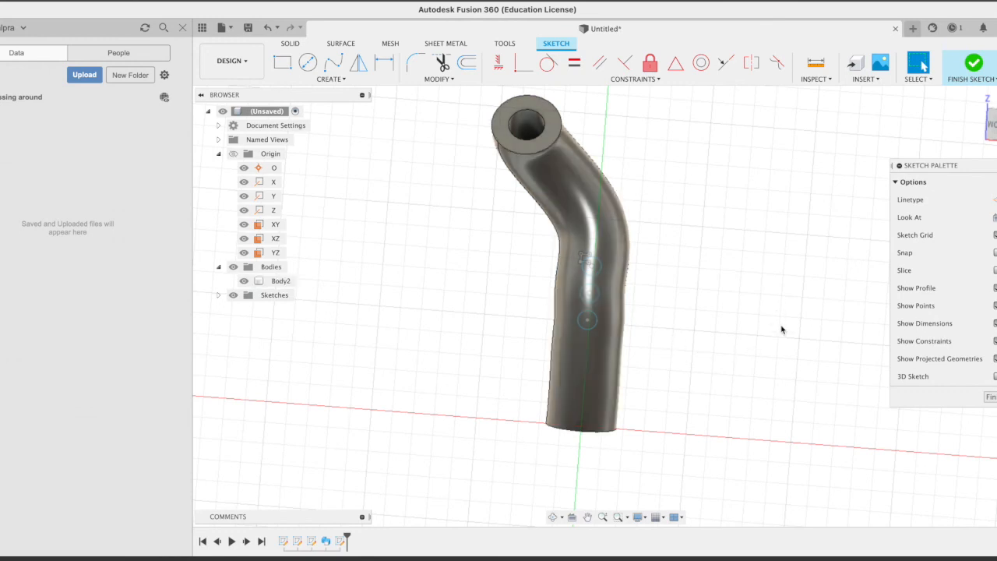
# Step: Finish the sketch and extrude all three circles by -4.00 mm as a cut on one side of the sketch plane
pyautogui.click(990, 397)
pyautogui.moveTo(988, 400)
pyautogui.keyDown('shift'); pyautogui.mouseDown(button='middle')
pyautogui.moveTo(730, 402)
pyautogui.moveTo(844, 407)
pyautogui.moveTo(831, 414)
pyautogui.mouseUp(button='middle'); pyautogui.keyUp('shift')
pyautogui.press('Escape')
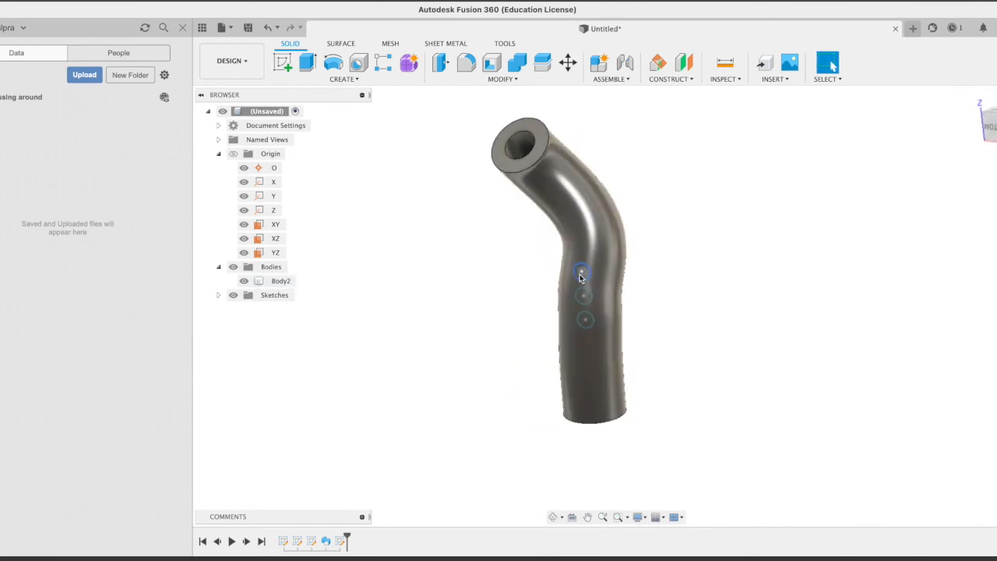
pyautogui.click(308, 60)
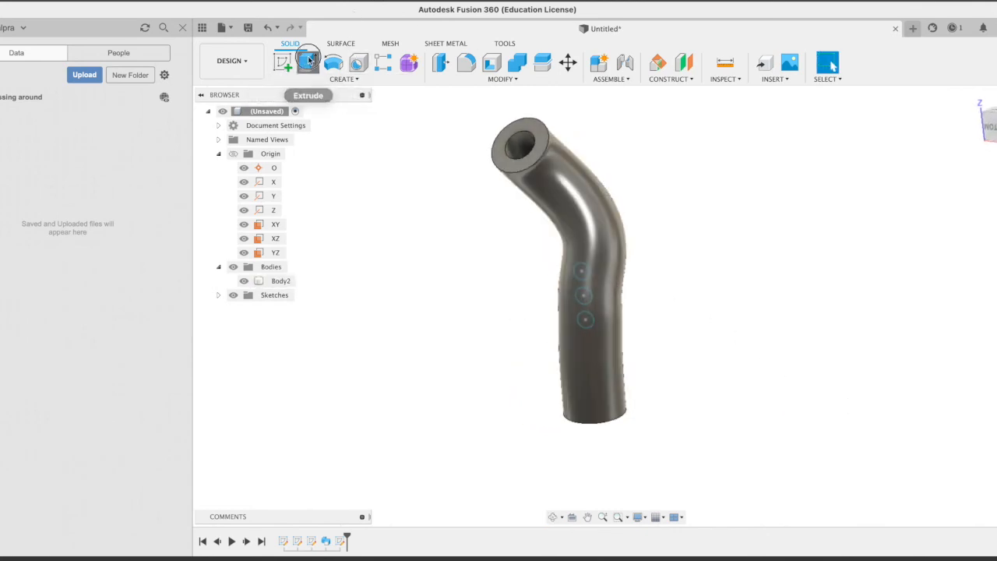
pyautogui.click(583, 269)
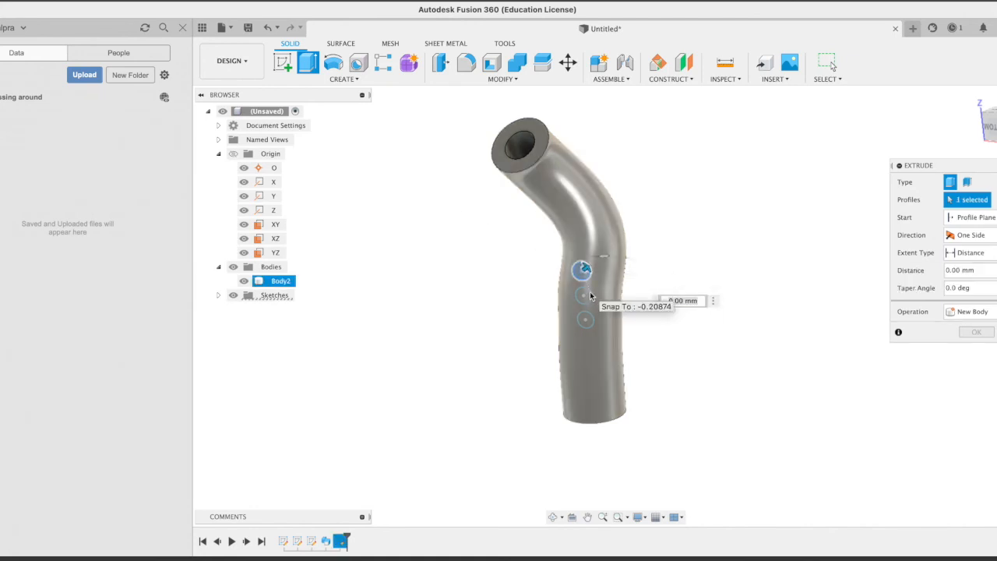
pyautogui.click(590, 295)
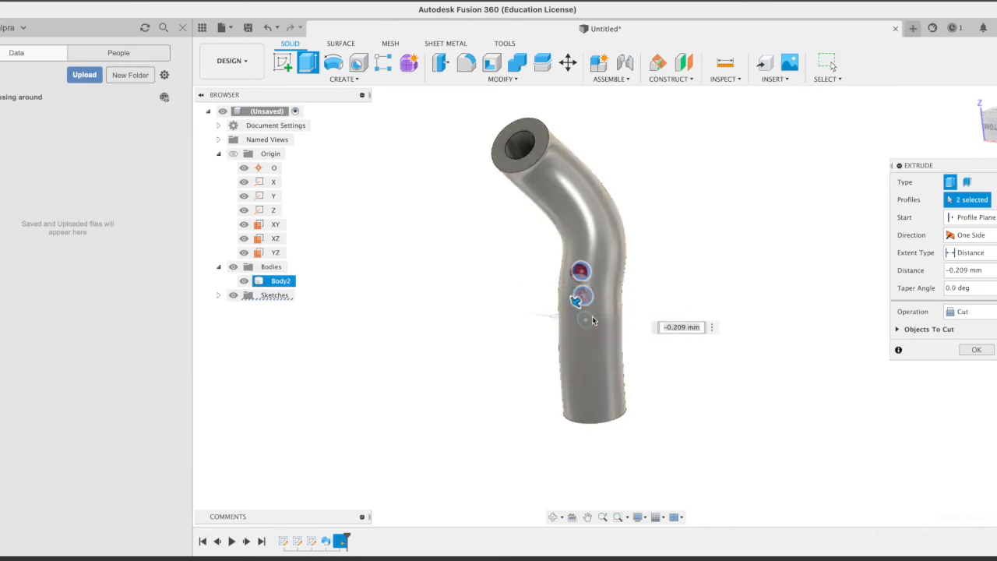
pyautogui.click(592, 316)
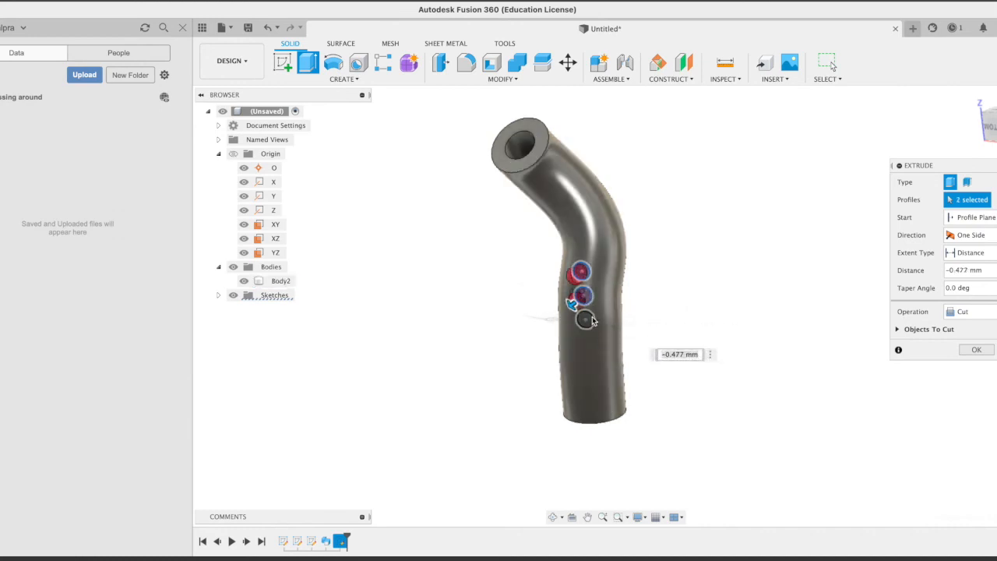
pyautogui.click(588, 319)
pyautogui.moveTo(578, 327); pyautogui.dragTo(512, 353)
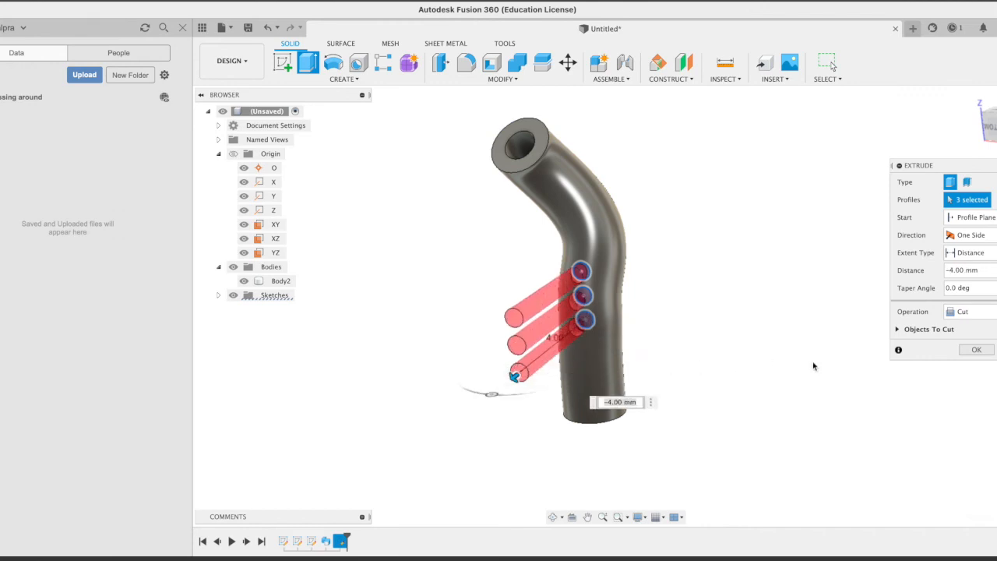
# Step: Try the cut in two directions, with a second-side distance of -2.00 mm through the opposite wall of the tube
pyautogui.keyDown('shift'); pyautogui.moveTo(842, 442); pyautogui.dragTo(792, 443, button='middle'); pyautogui.keyUp('shift')
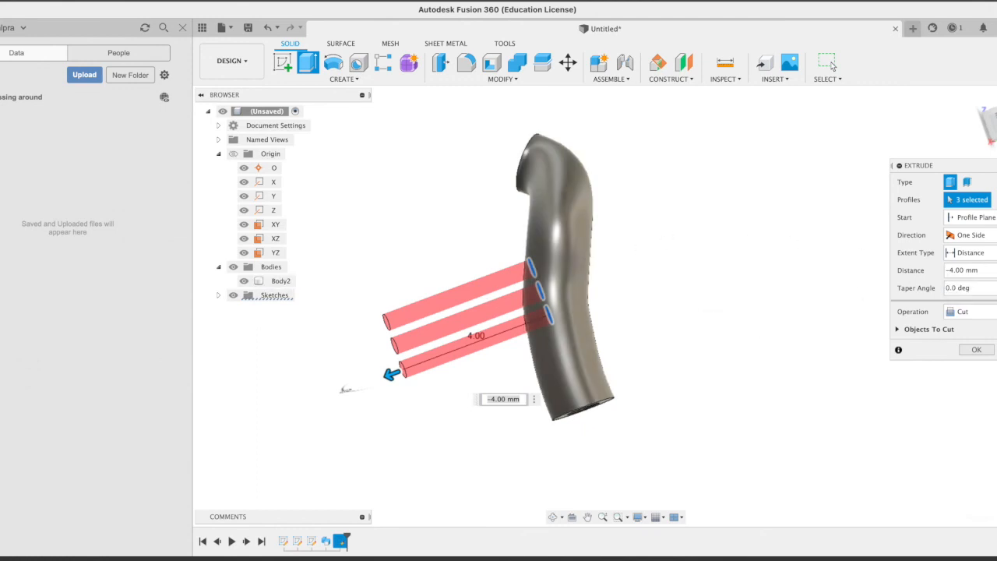
pyautogui.click(990, 235)
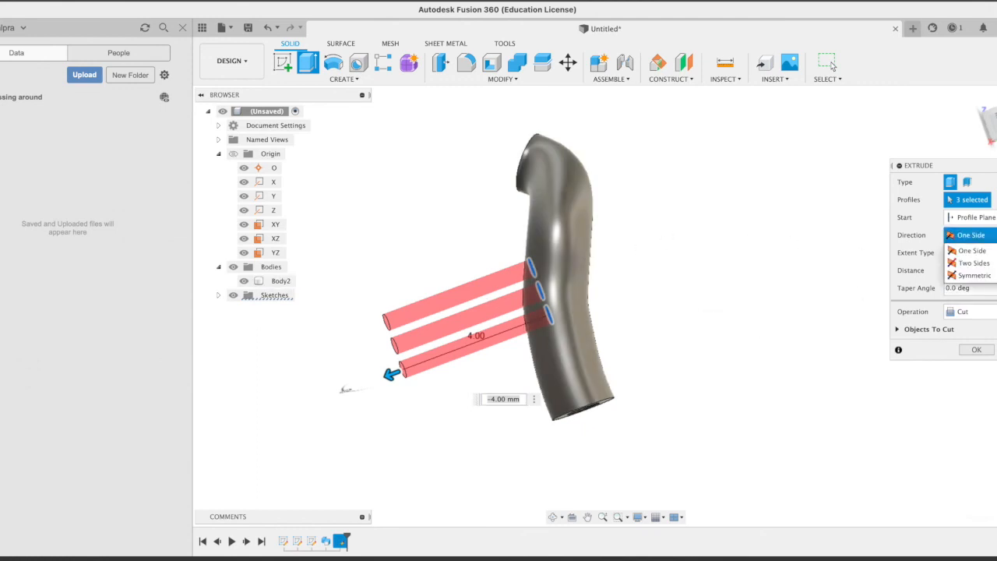
pyautogui.click(983, 264)
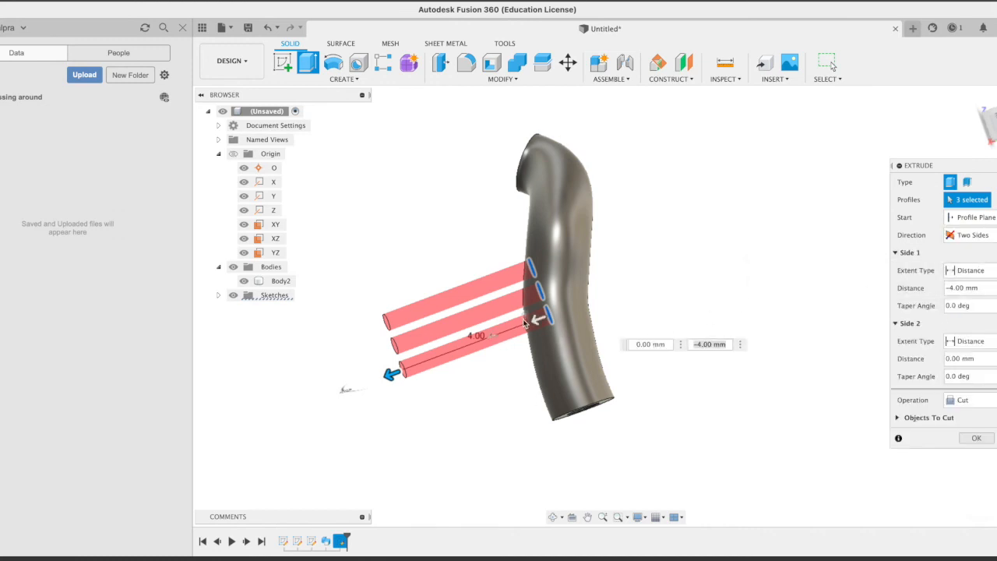
pyautogui.moveTo(528, 321); pyautogui.dragTo(617, 306)
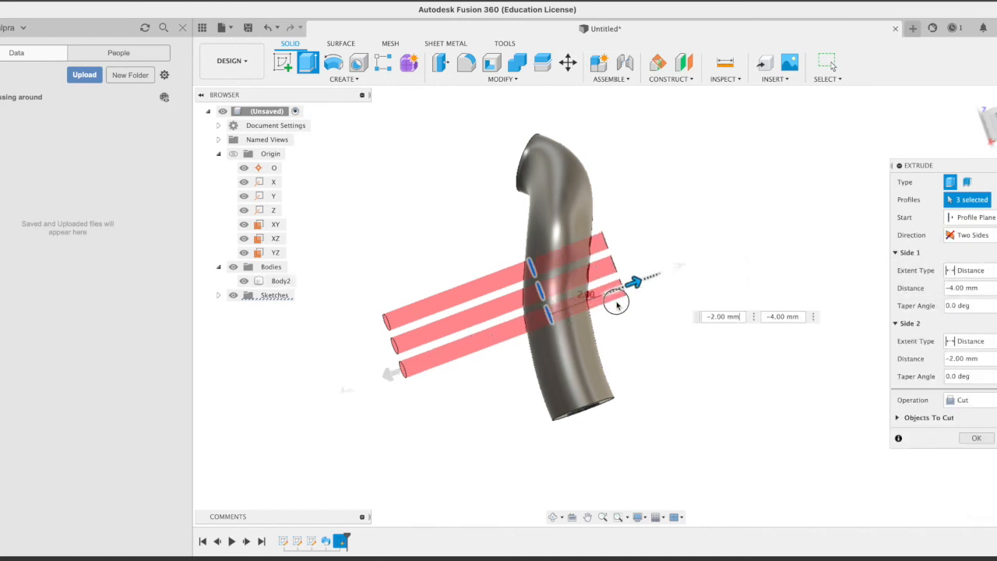
# Step: Make the extrude cut symmetric at -4.00 mm and apply it so the three holes pass through the tube
pyautogui.click(974, 234)
pyautogui.click(980, 278)
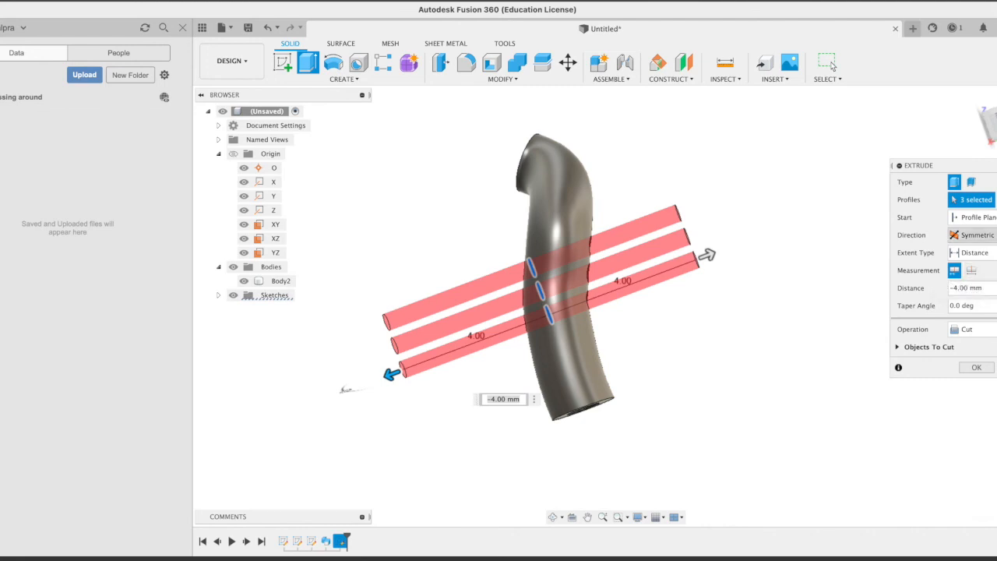
pyautogui.click(979, 235)
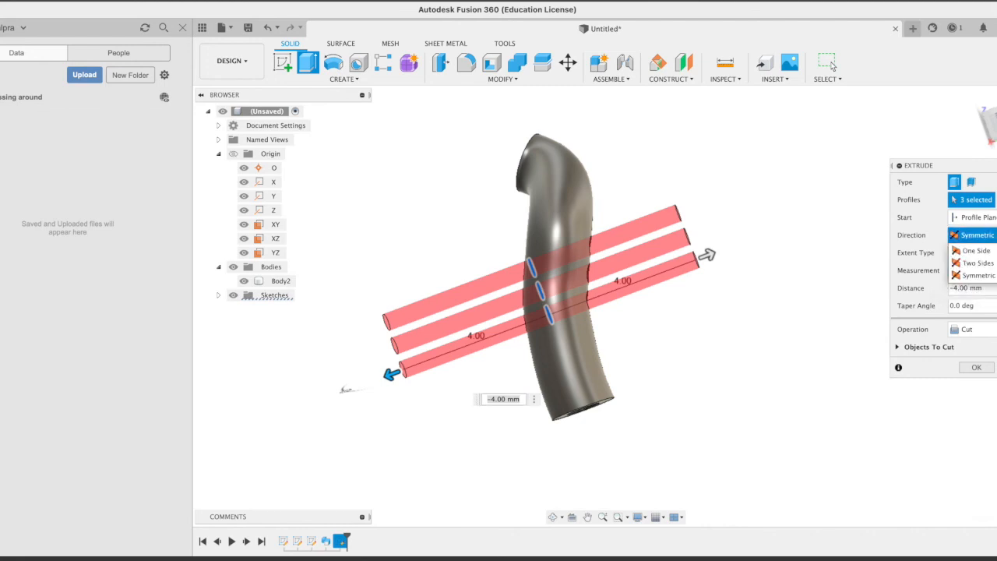
pyautogui.press('Escape')
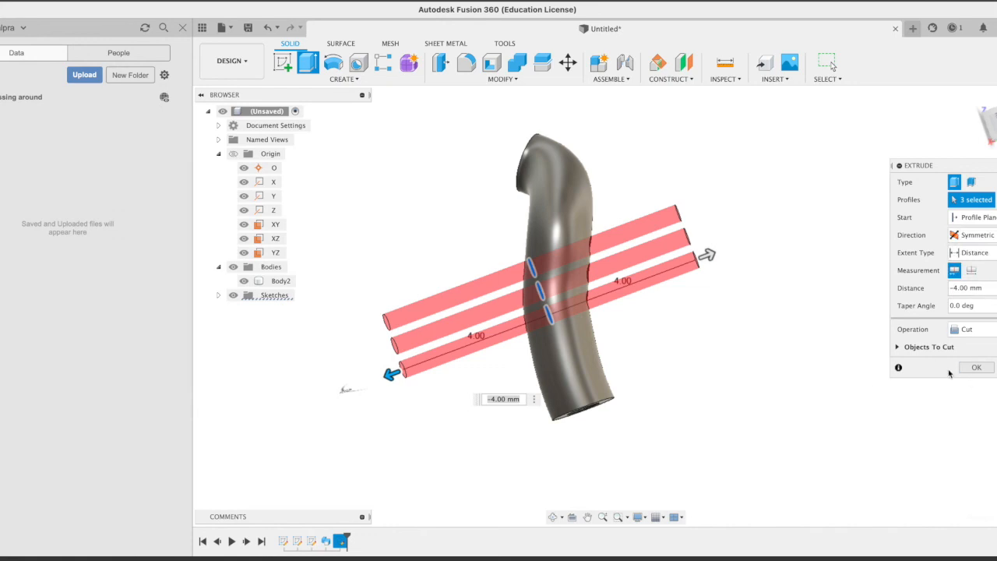
pyautogui.click(974, 367)
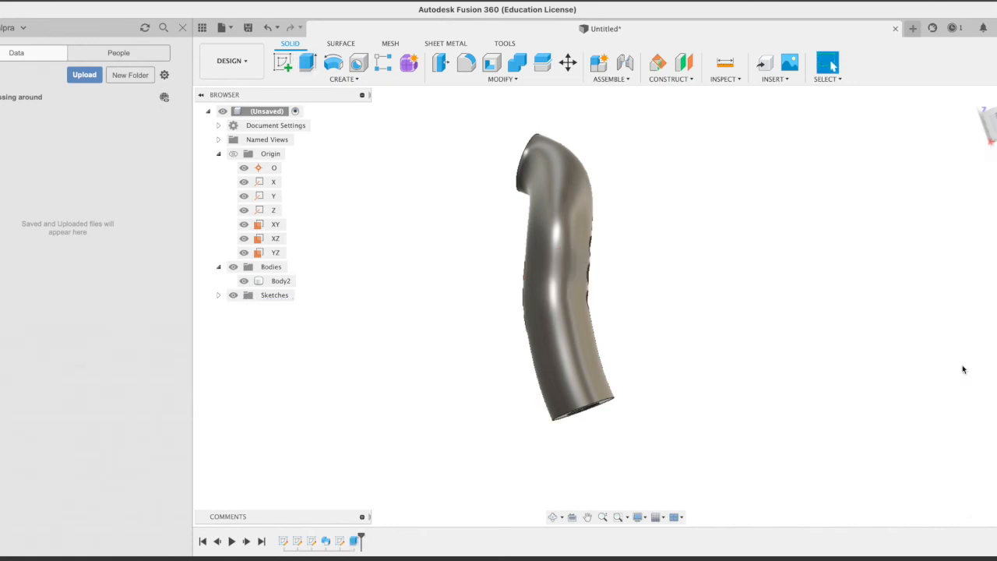